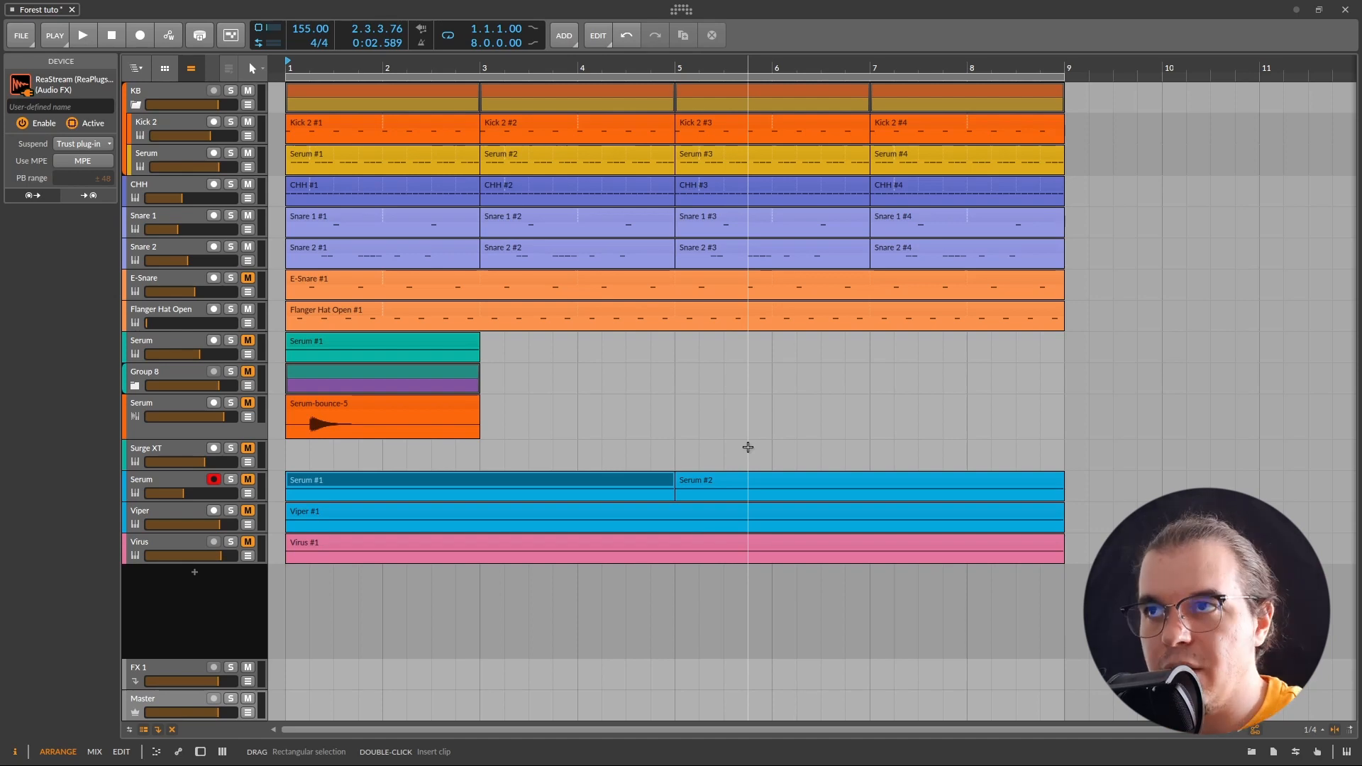
- Cycle the plug-in hosting mode through Within Bitwig, Together, By manufacturer, By plug-in and Individually, ending on Together
left_click(682, 10)
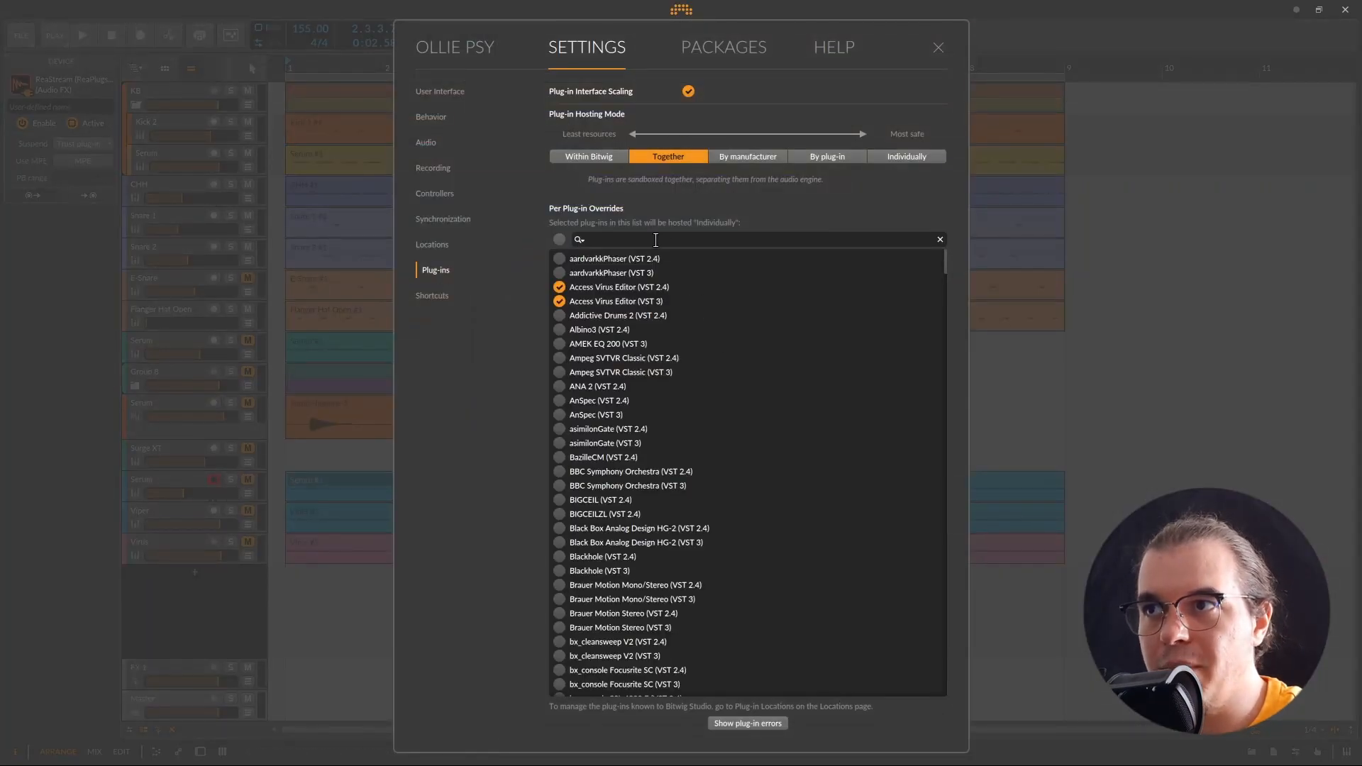
left_click(593, 156)
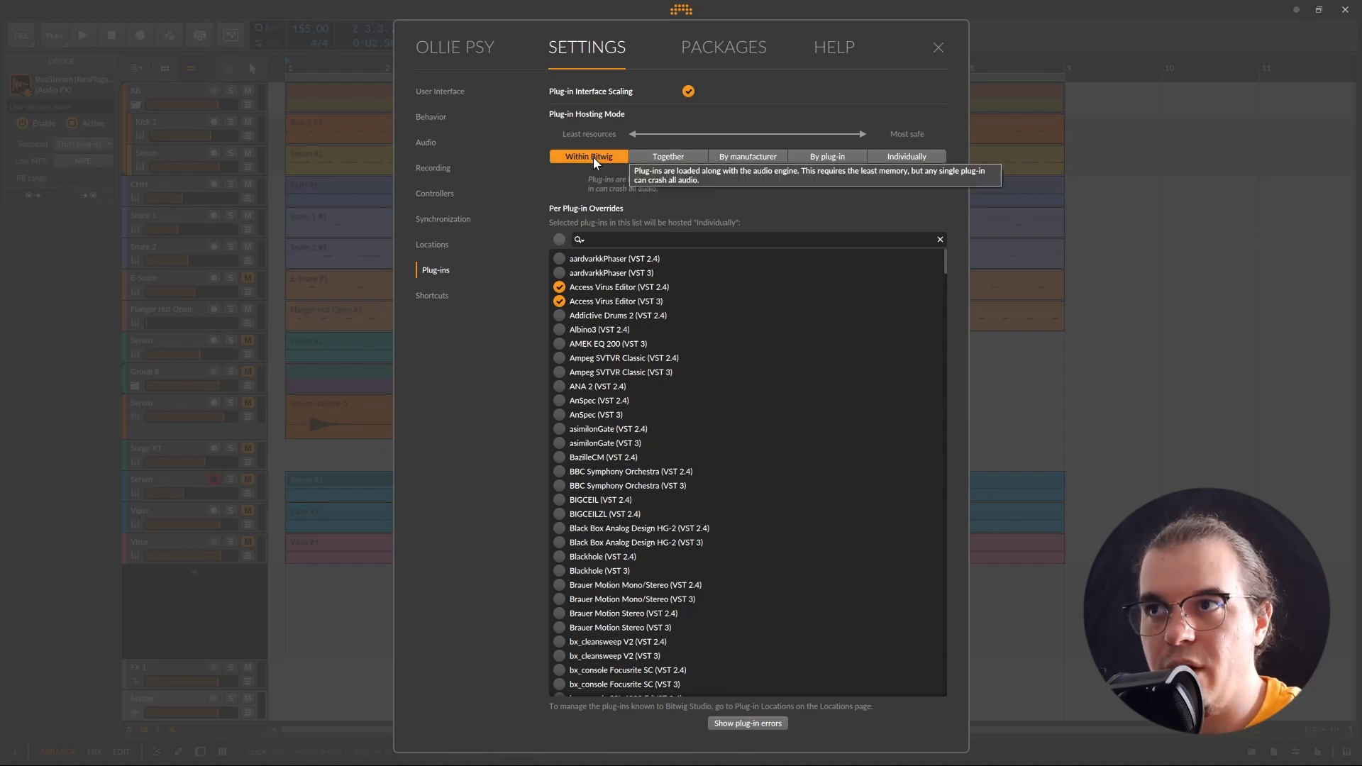
left_click(662, 160)
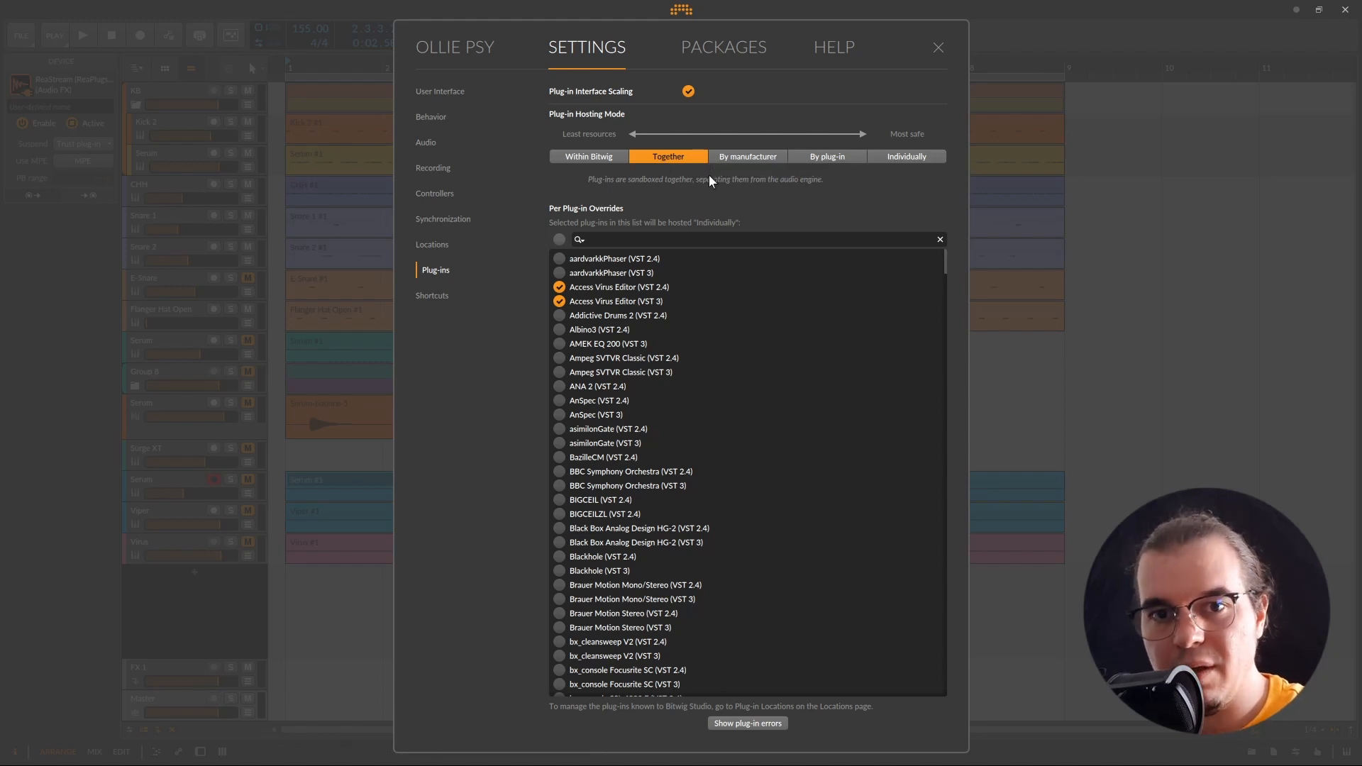
left_click(734, 157)
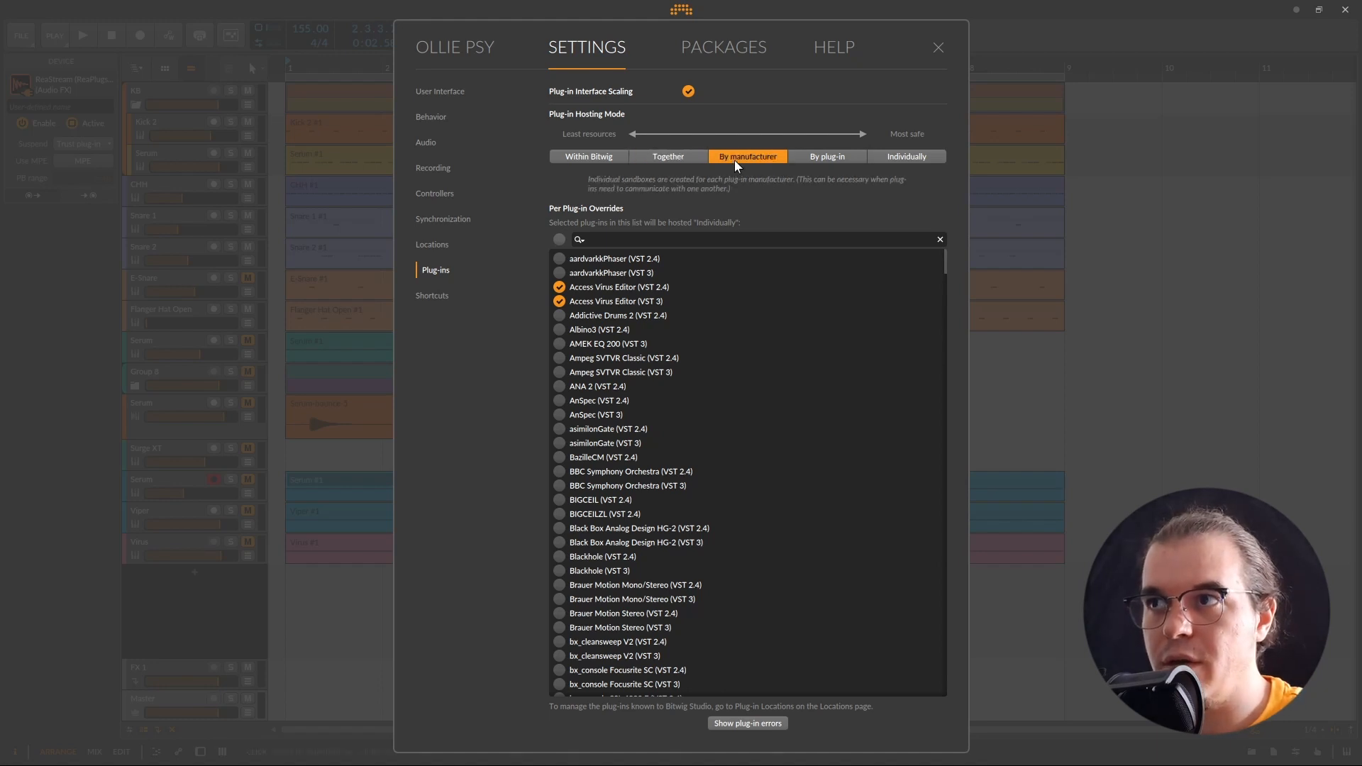
left_click(840, 153)
left_click(919, 157)
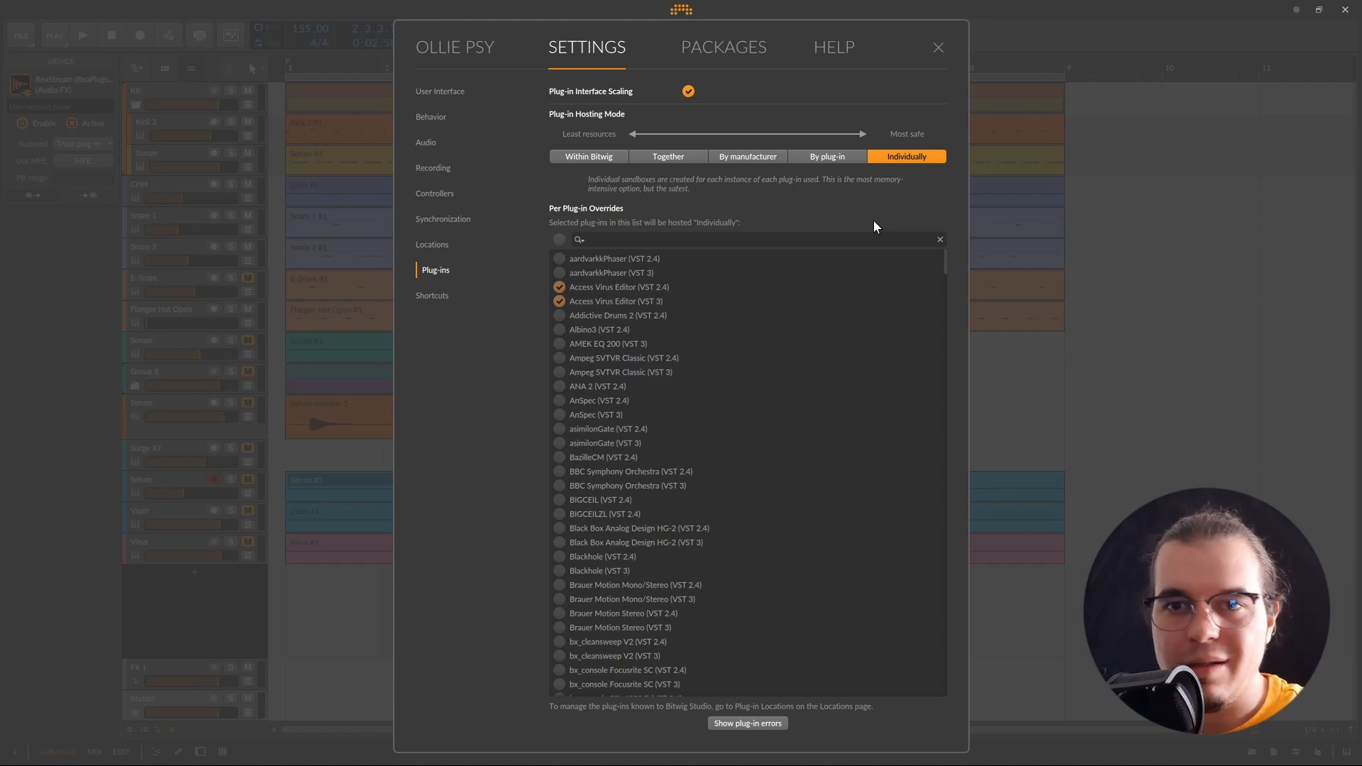
left_click(694, 155)
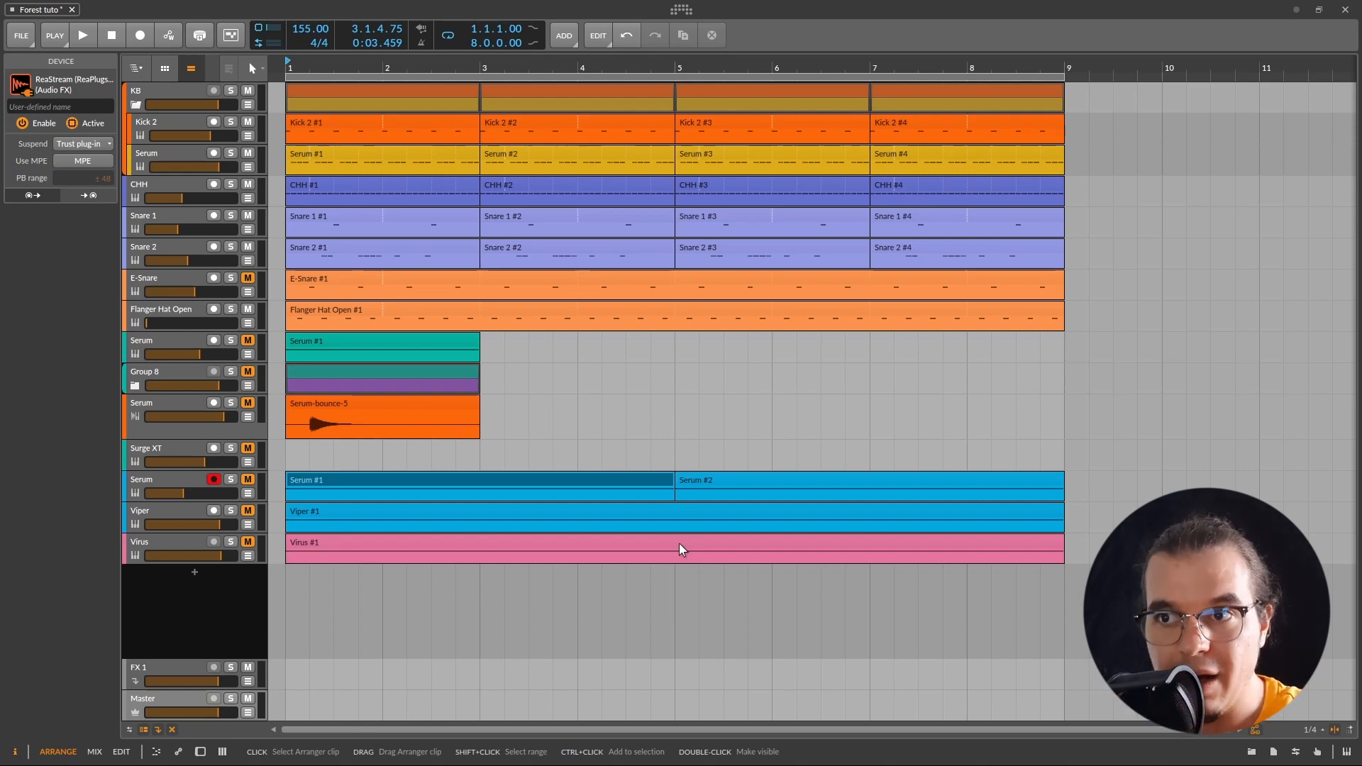
- Select the first clip on the blue Serum track, solo that track and play it briefly
left_click(344, 482)
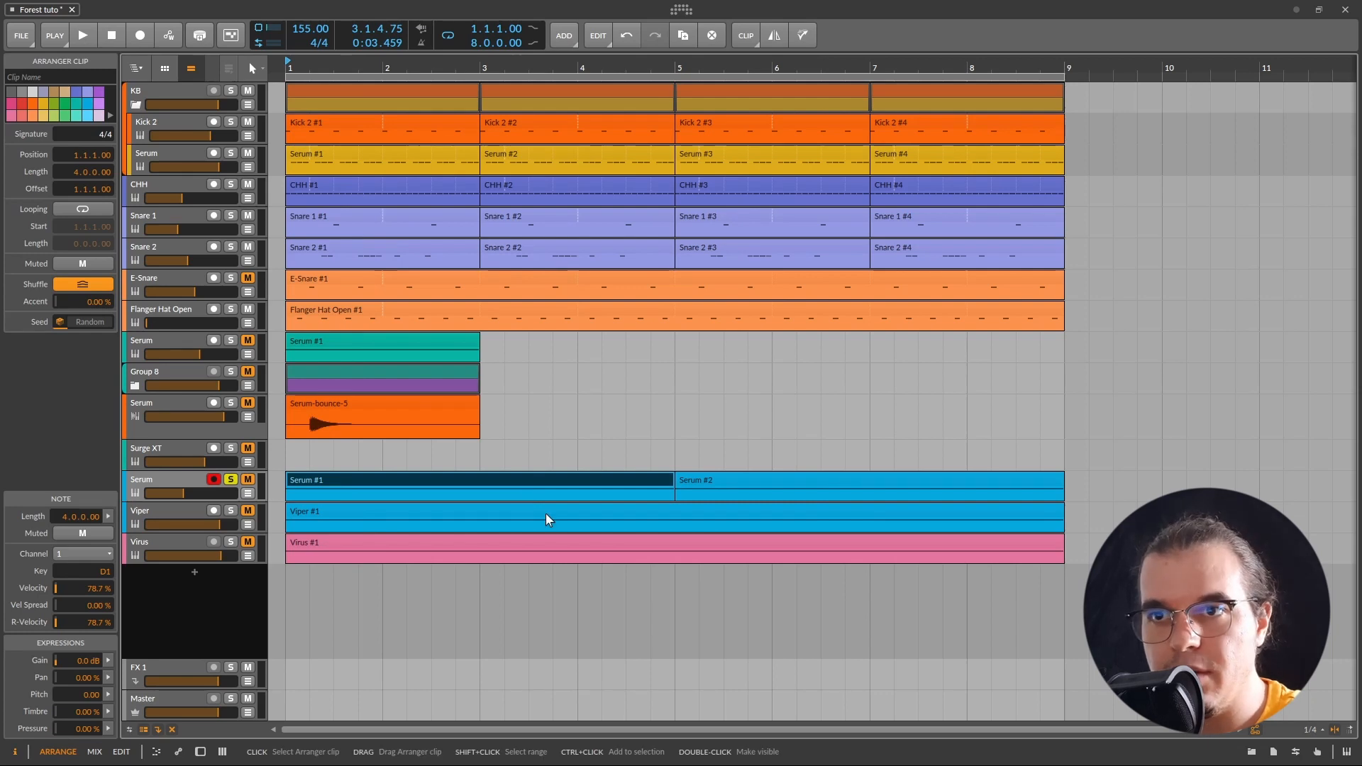
key("space")
key("space")
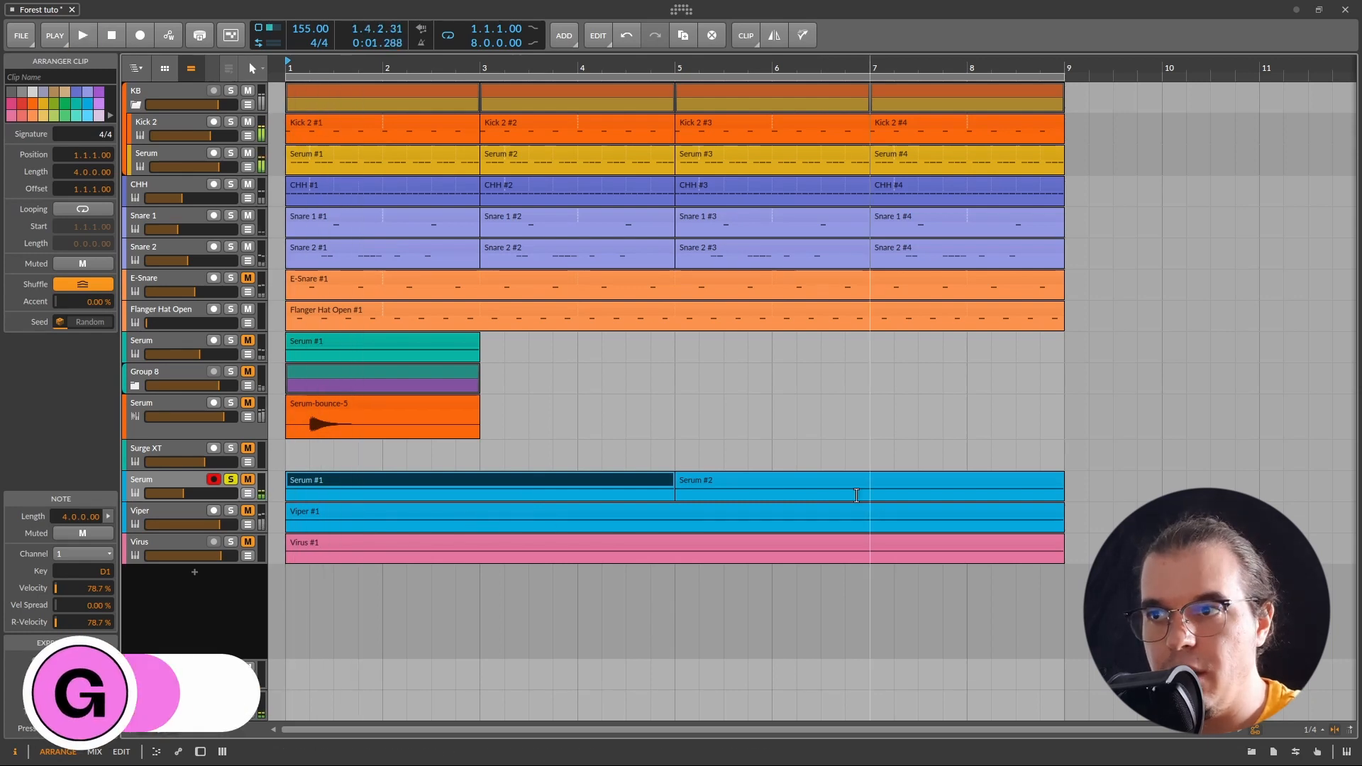
- Bounce the blue track's Serum #2 clip in place and enlarge the track's height to show the waveform
left_click(748, 484)
right_click(748, 484)
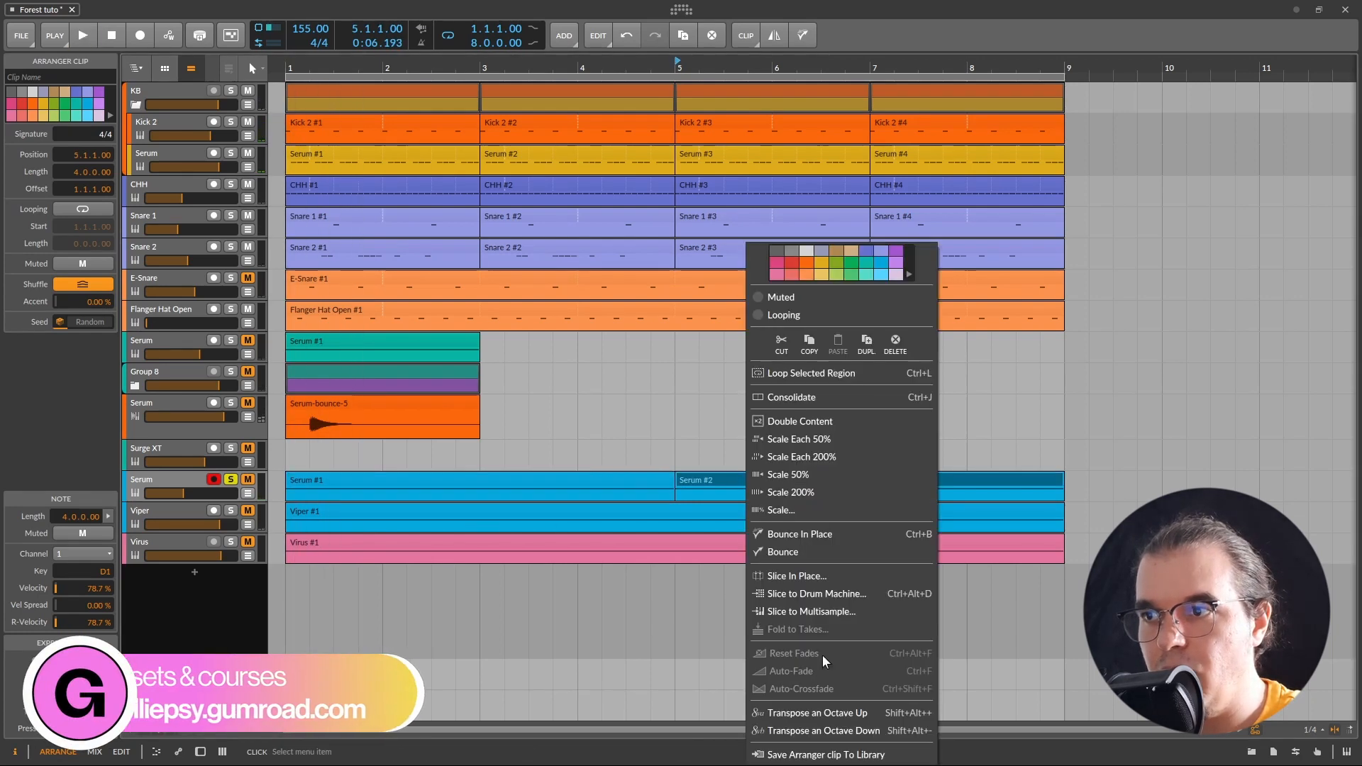
left_click(823, 537)
left_click(786, 435)
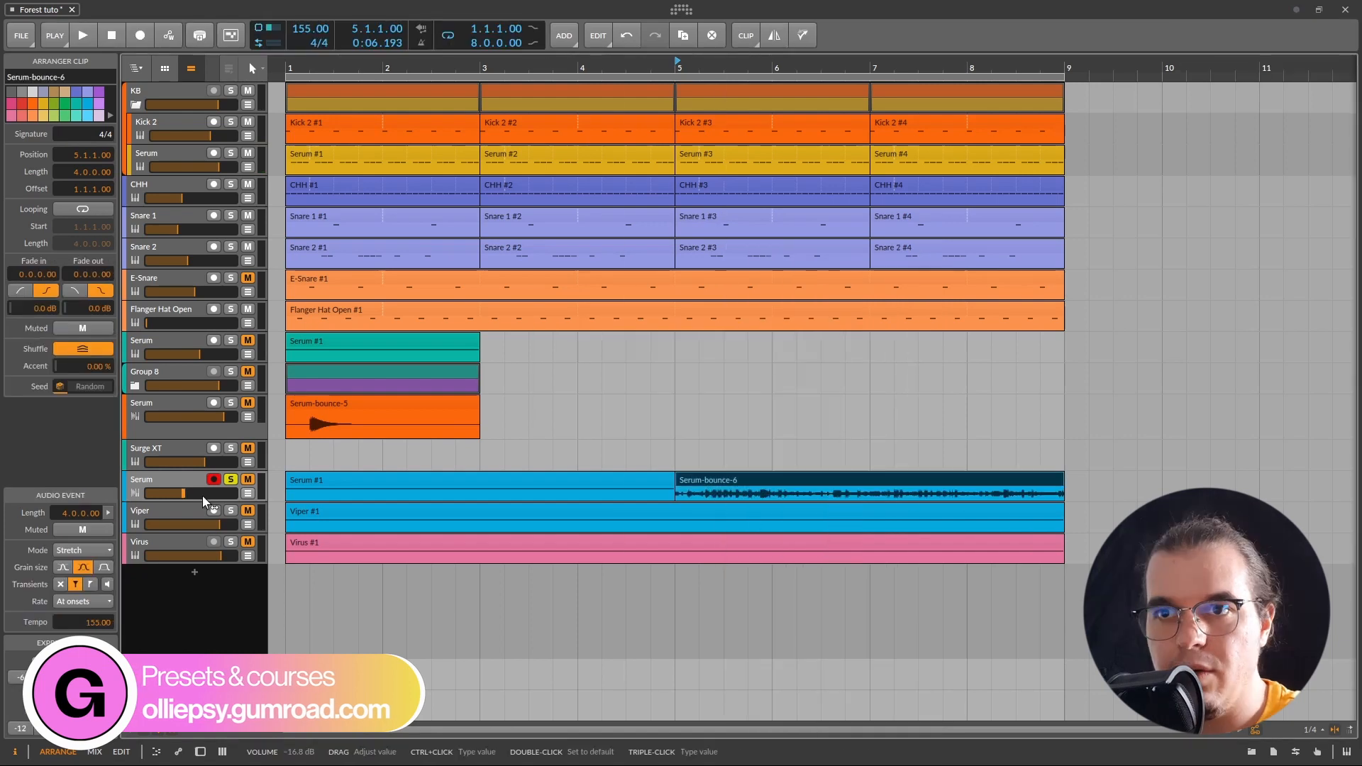
left_click_drag(201, 500, 200, 556)
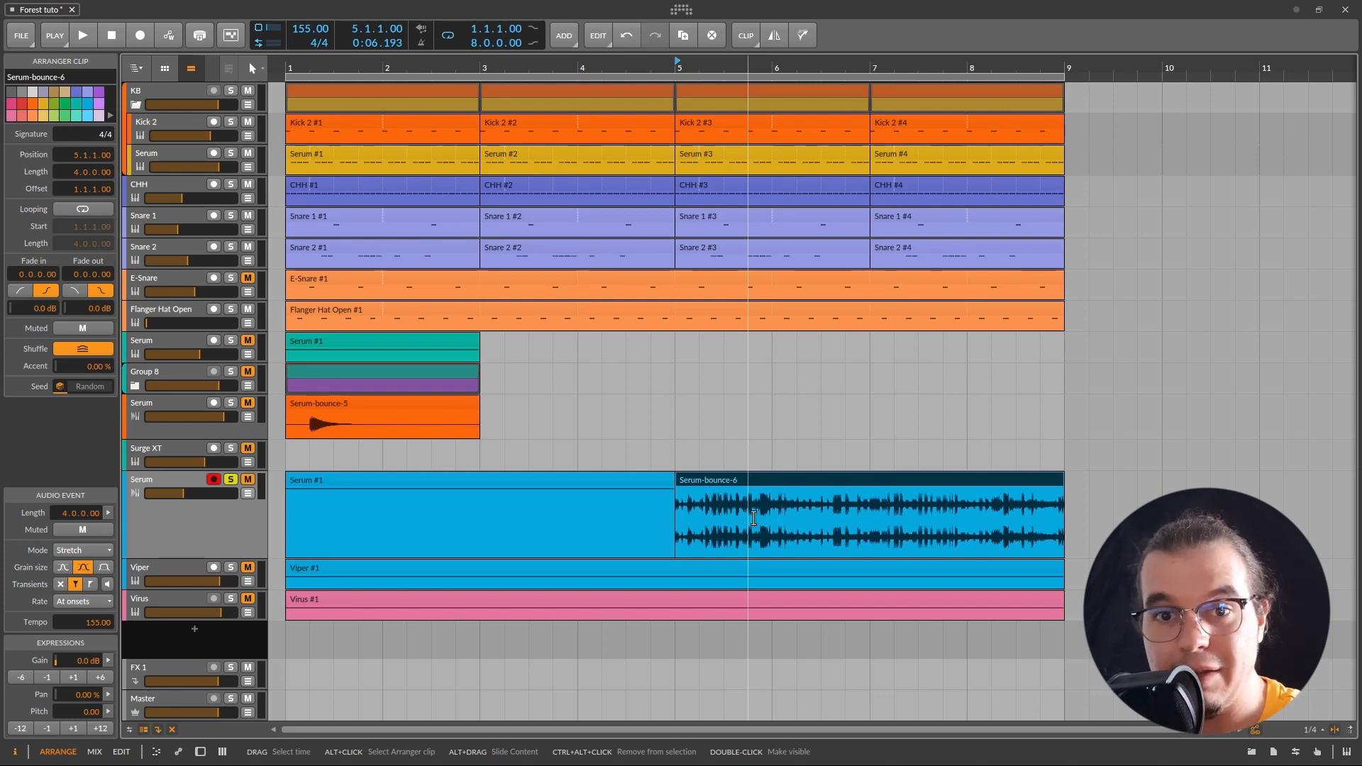
left_click(749, 665)
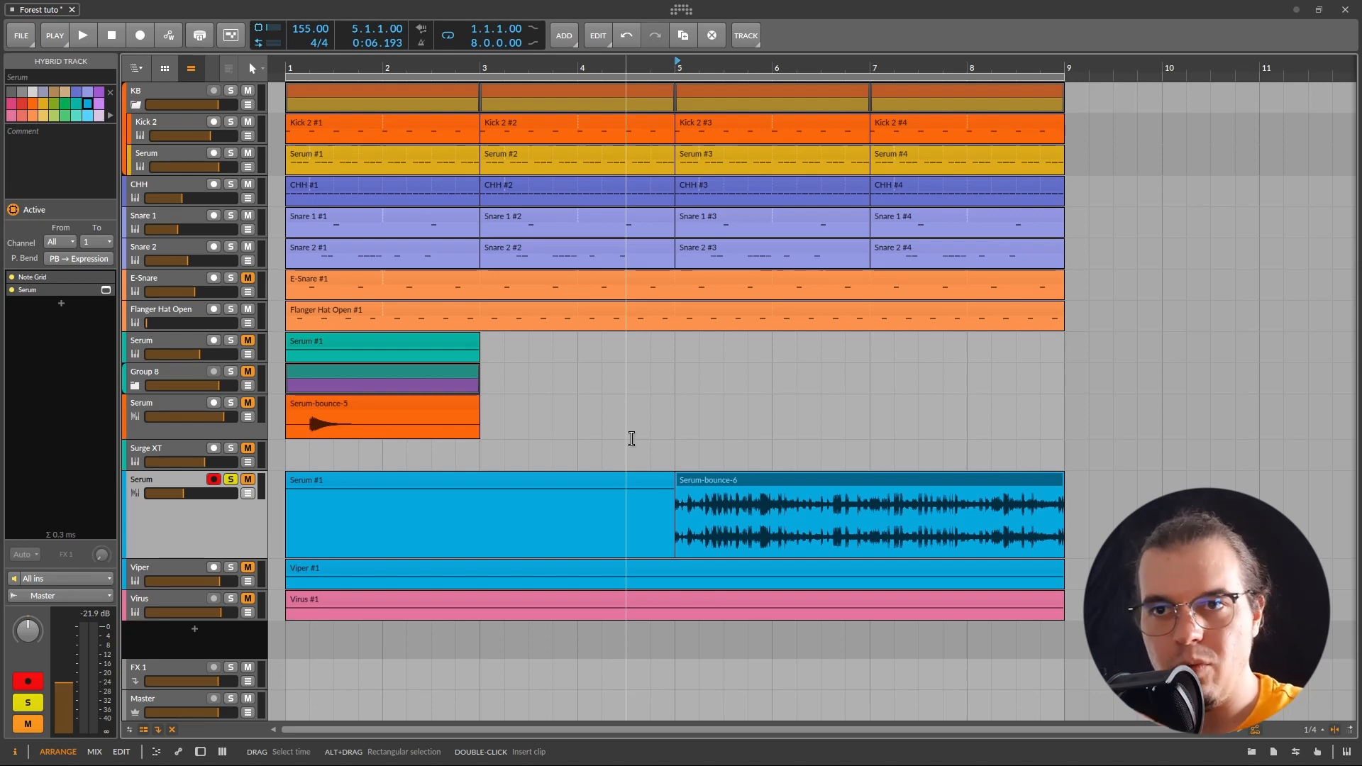
- Show the blue Serum track's device chain and insert a Delay+ after the Serum device
double_click(227, 528)
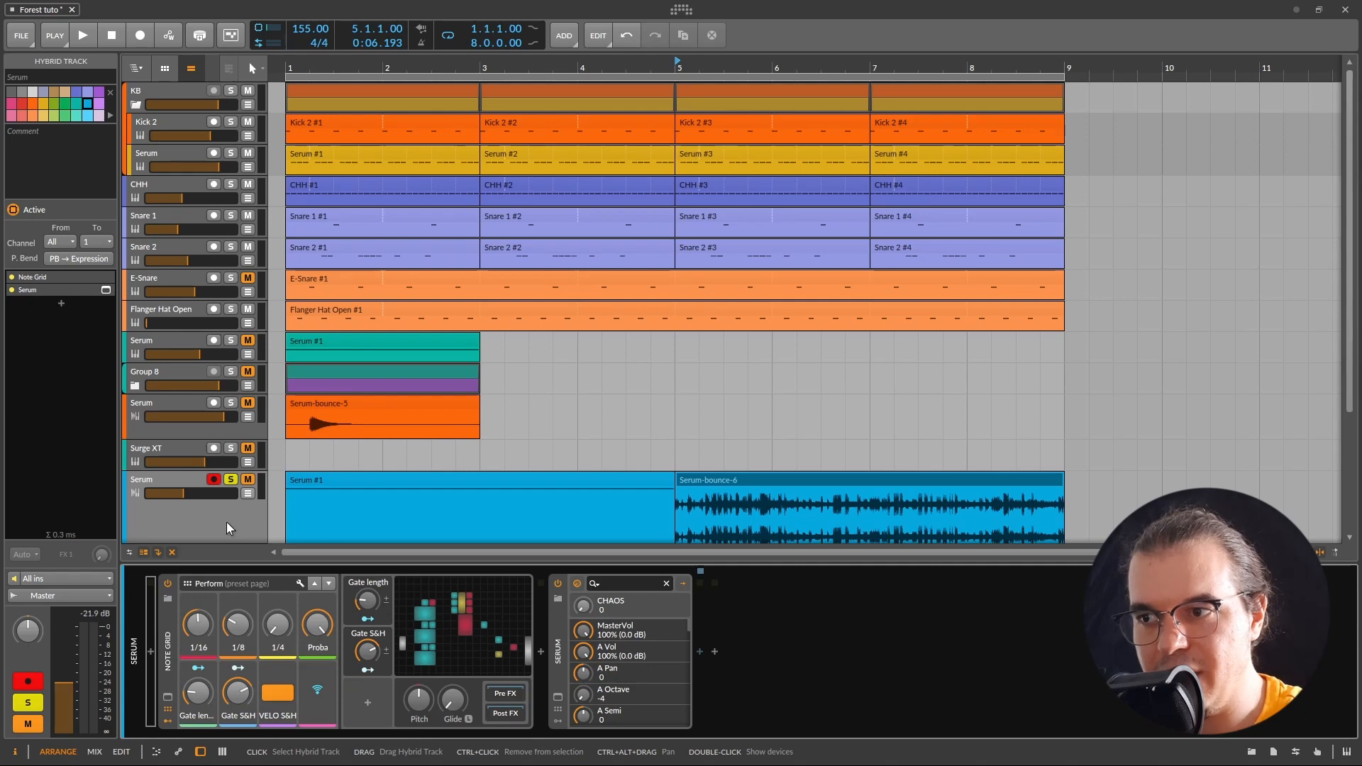
scroll(227, 522, "down", 3)
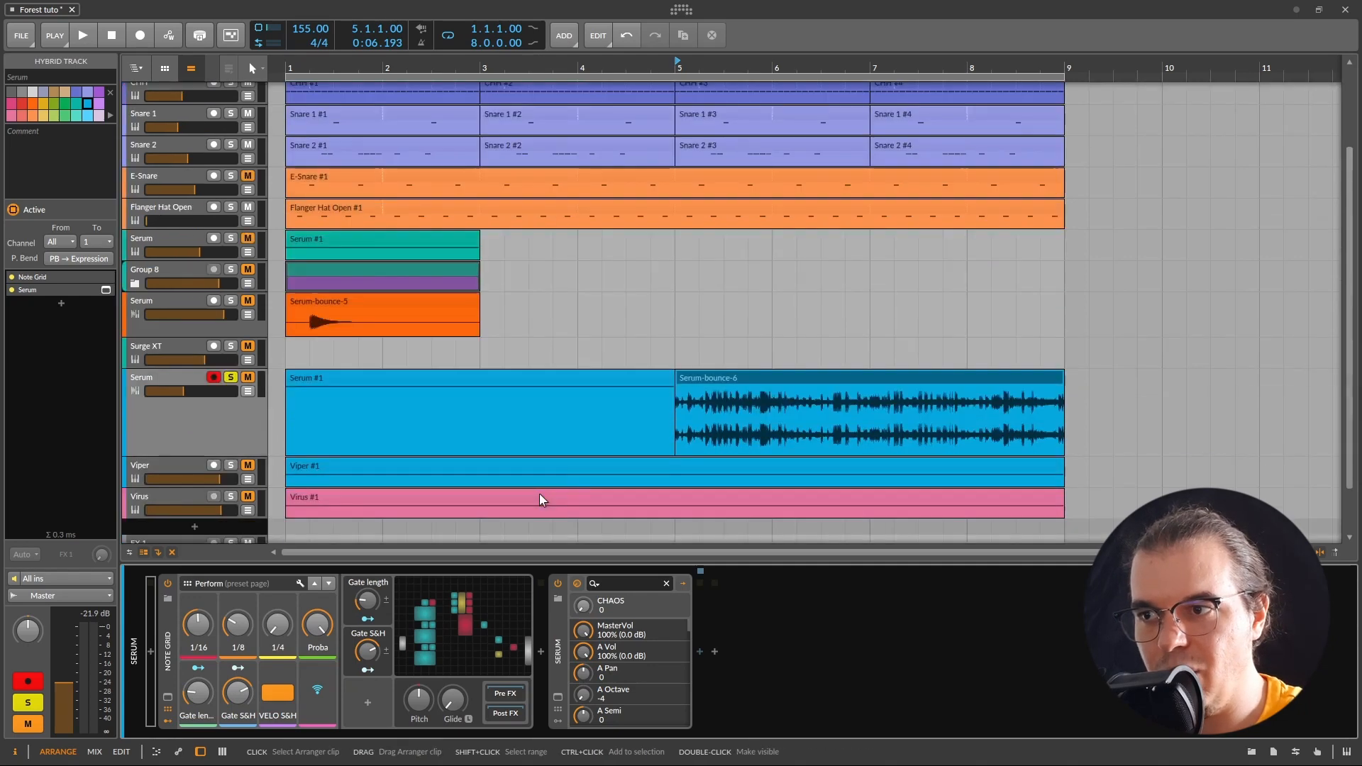
left_click(715, 652)
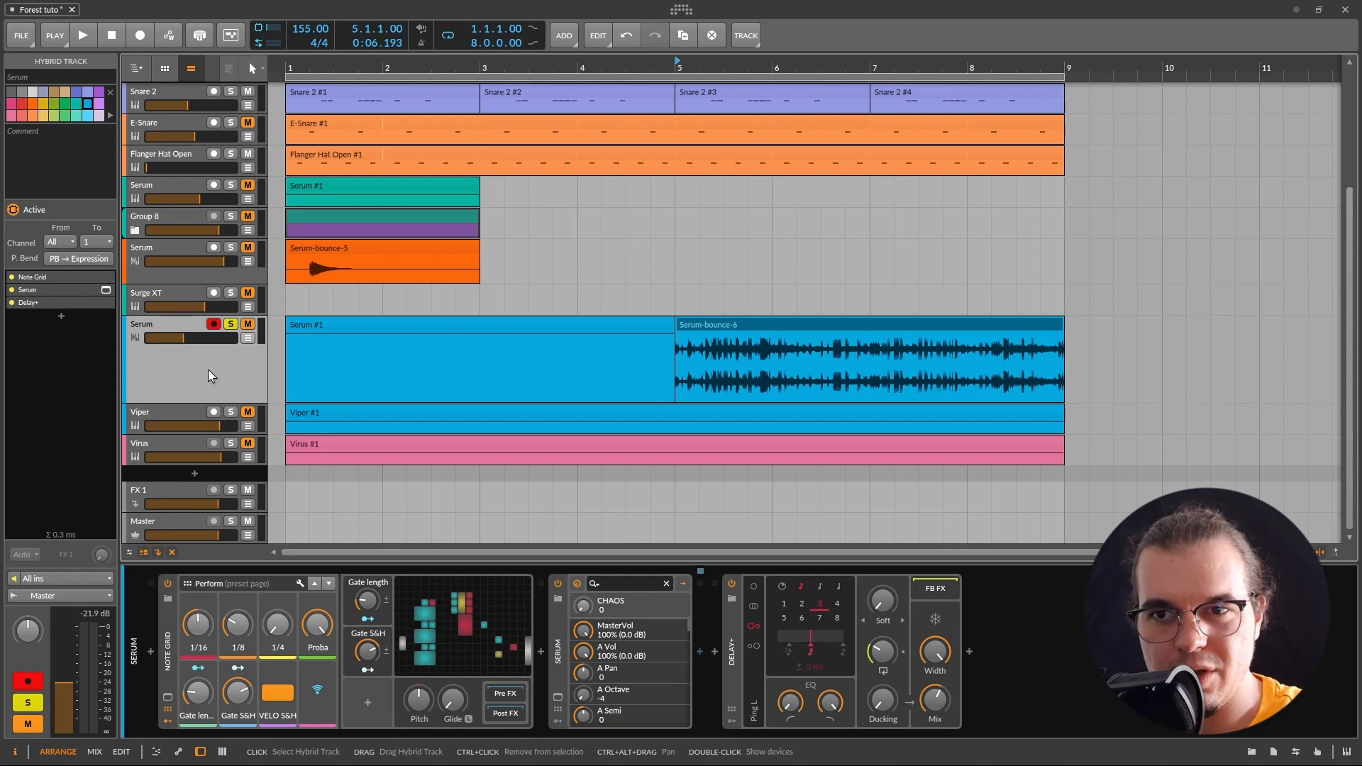
- Try to move the Serum device ahead of the Note Grid in the chain
left_click_drag(557, 649, 151, 643)
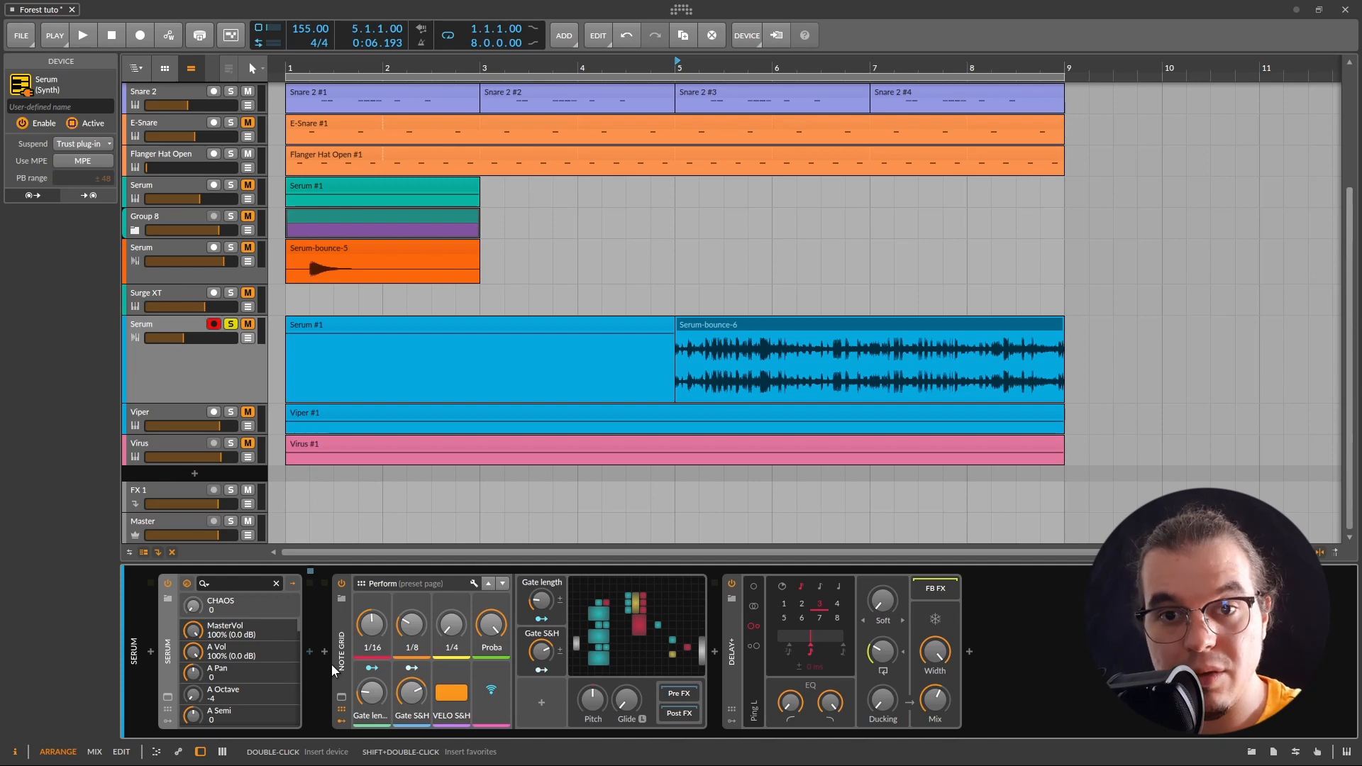
key("ctrl+z")
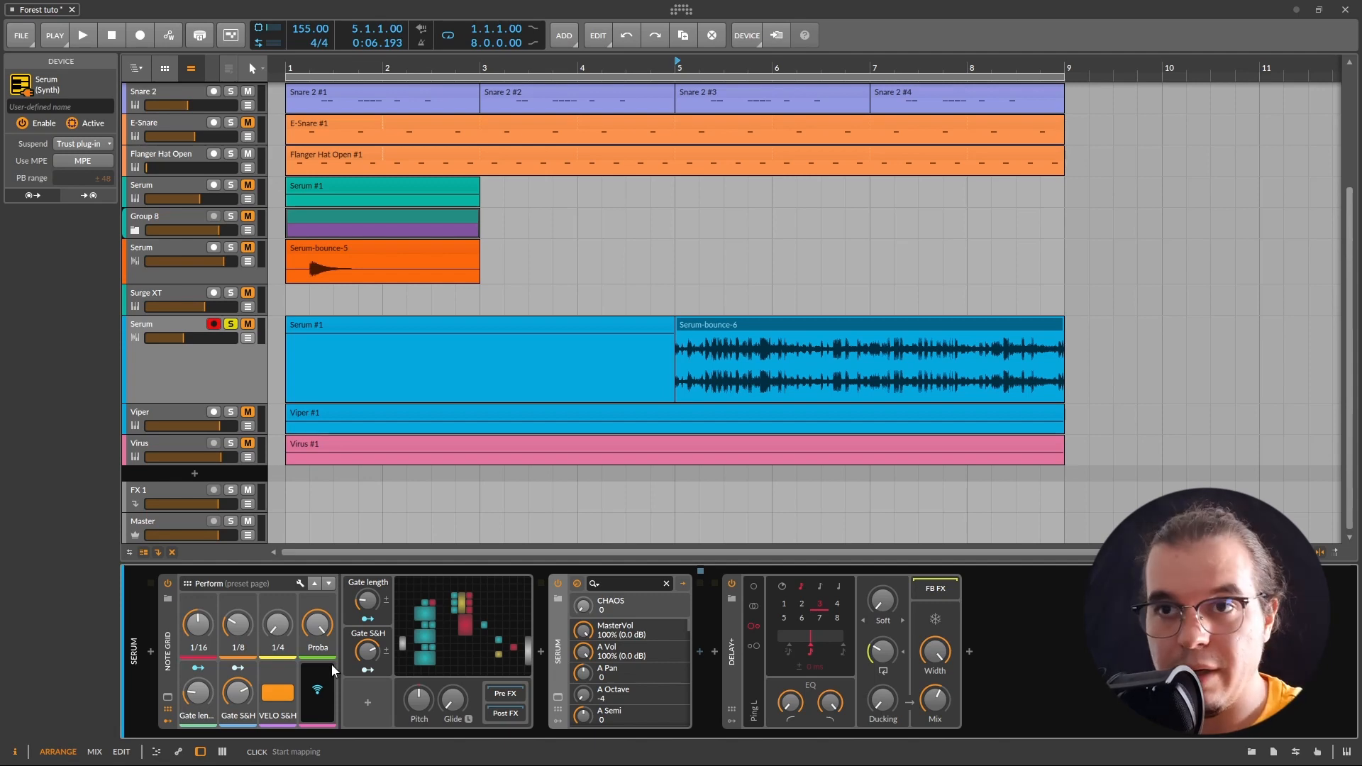
- Add an instrument track and search its device browser for "virus" without inserting anything
left_click(194, 473)
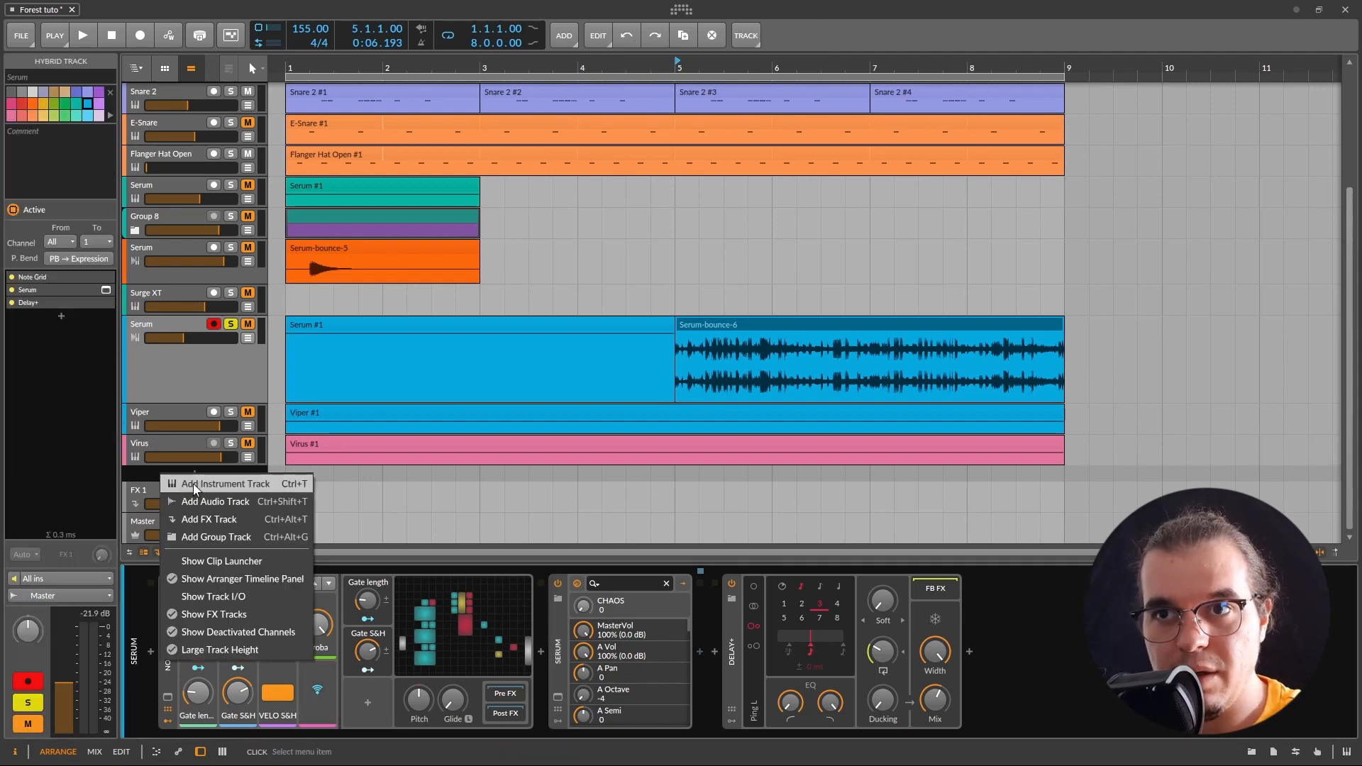
left_click(213, 483)
left_click(151, 654)
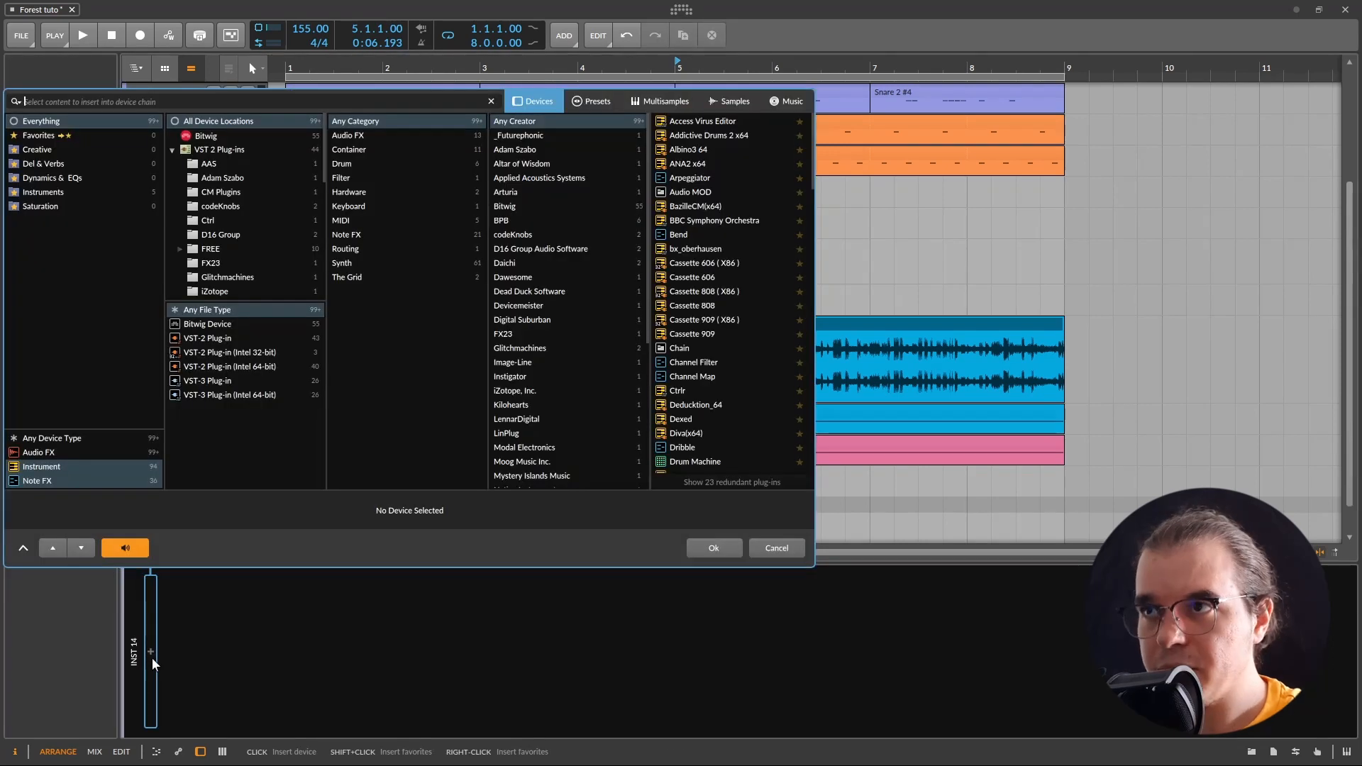
type("virus")
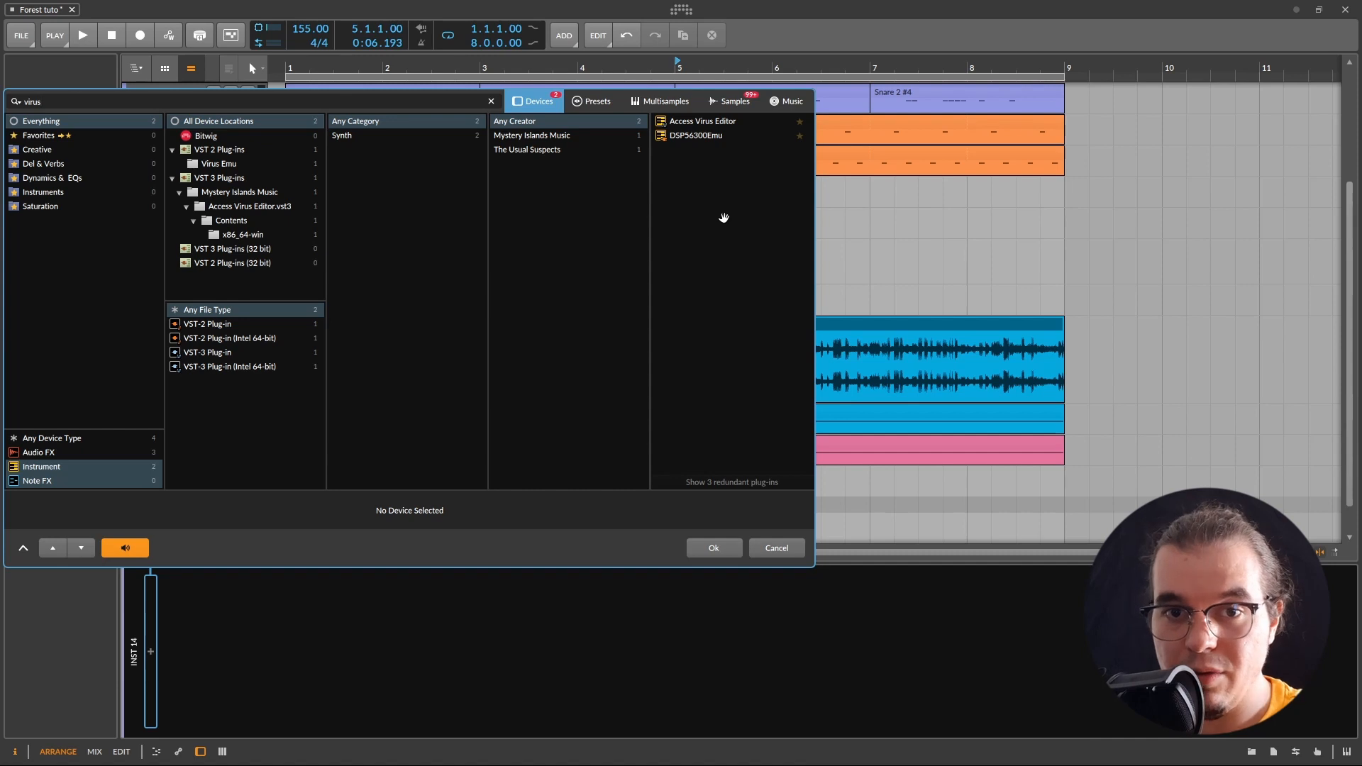
left_click(758, 547)
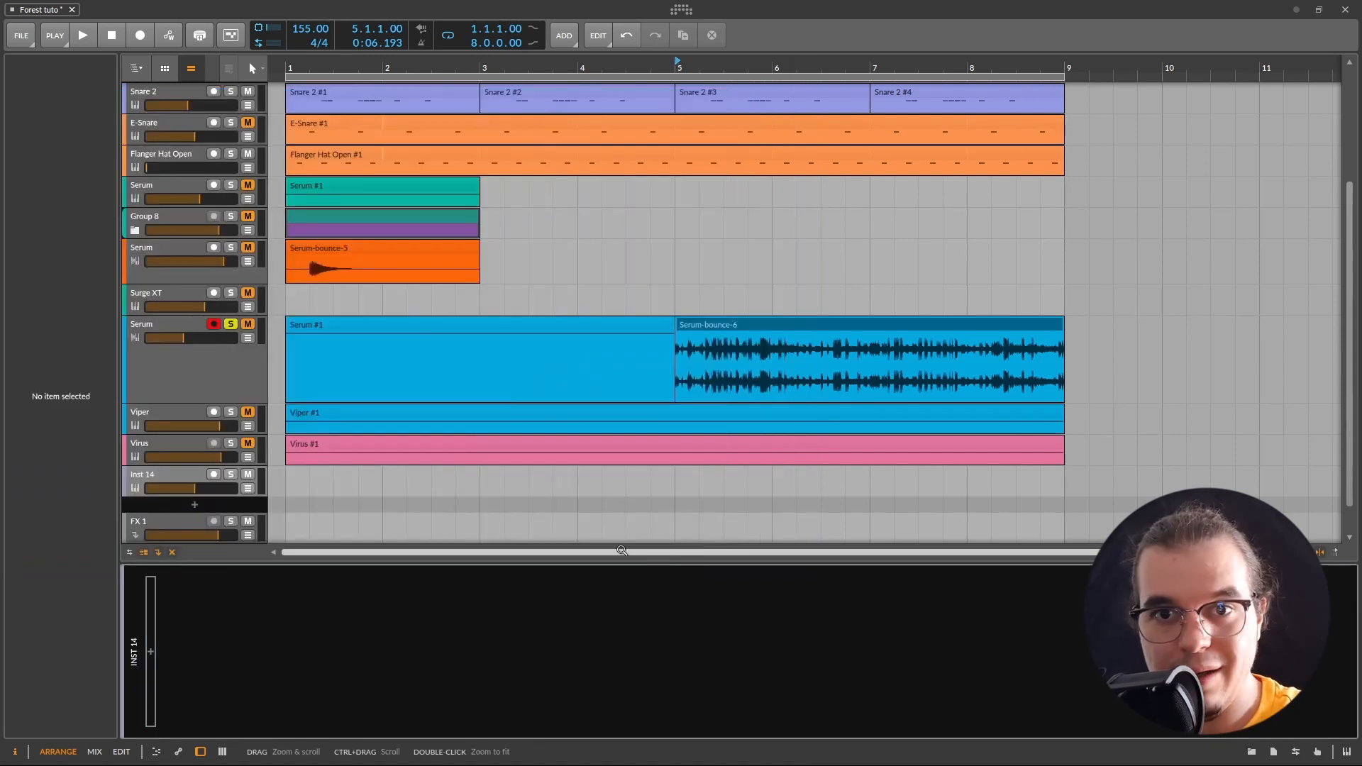
- Add an audio track and insert the Virus TI plug-in on it
right_click(157, 503)
left_click(198, 529)
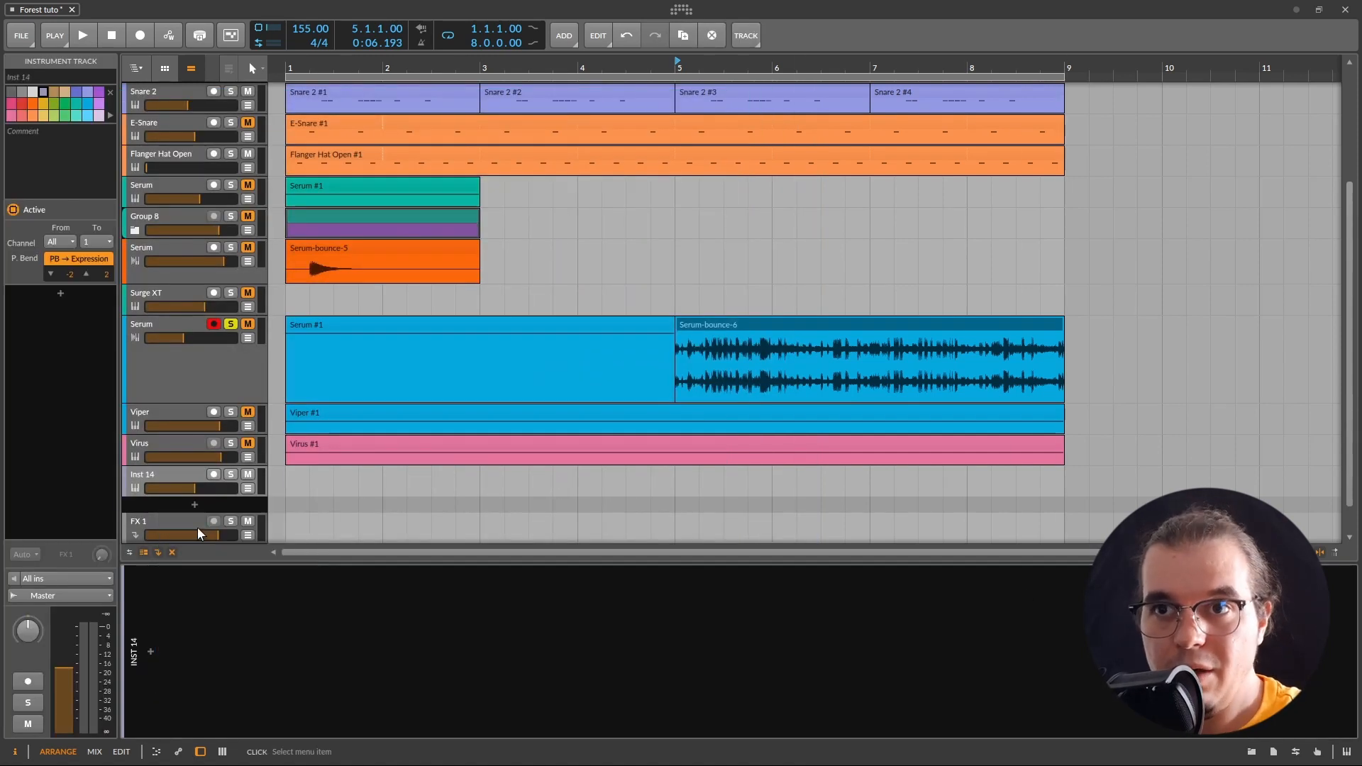
left_click(158, 650)
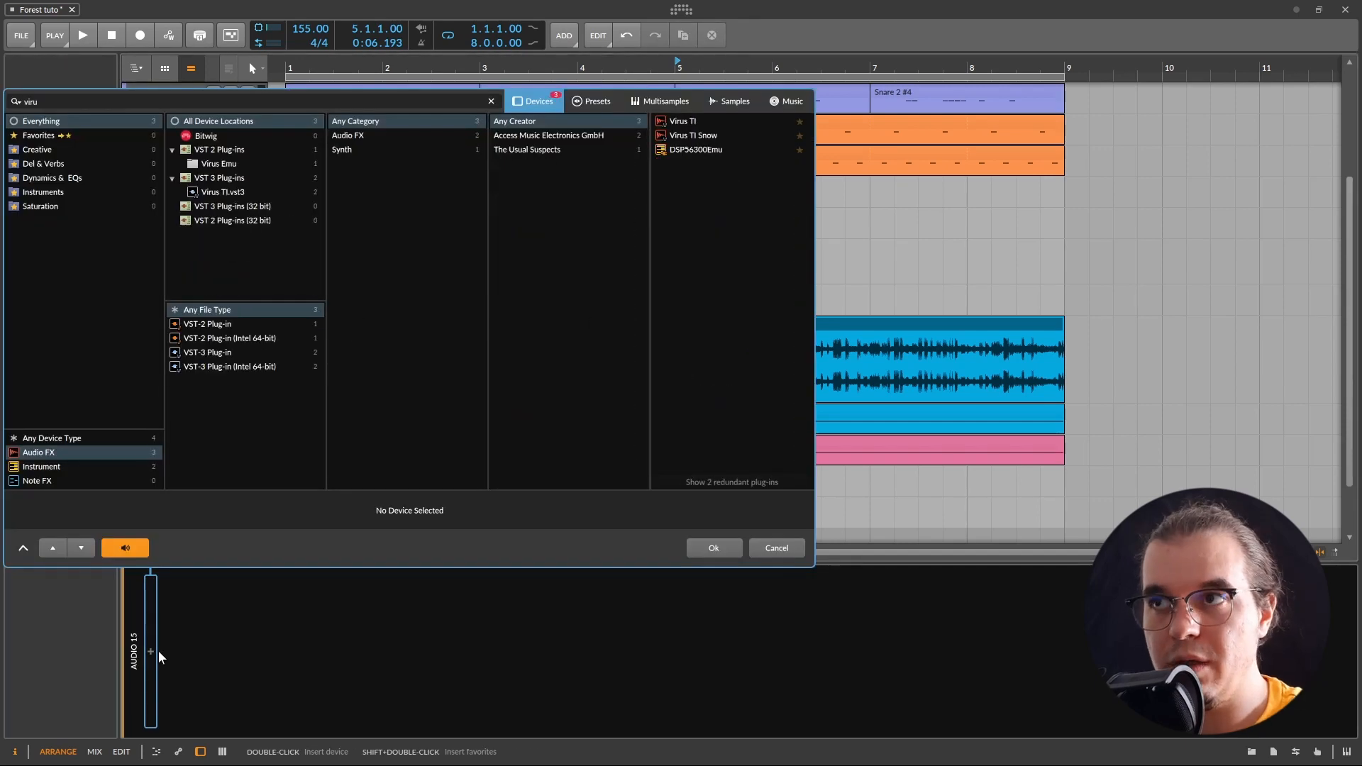
double_click(691, 120)
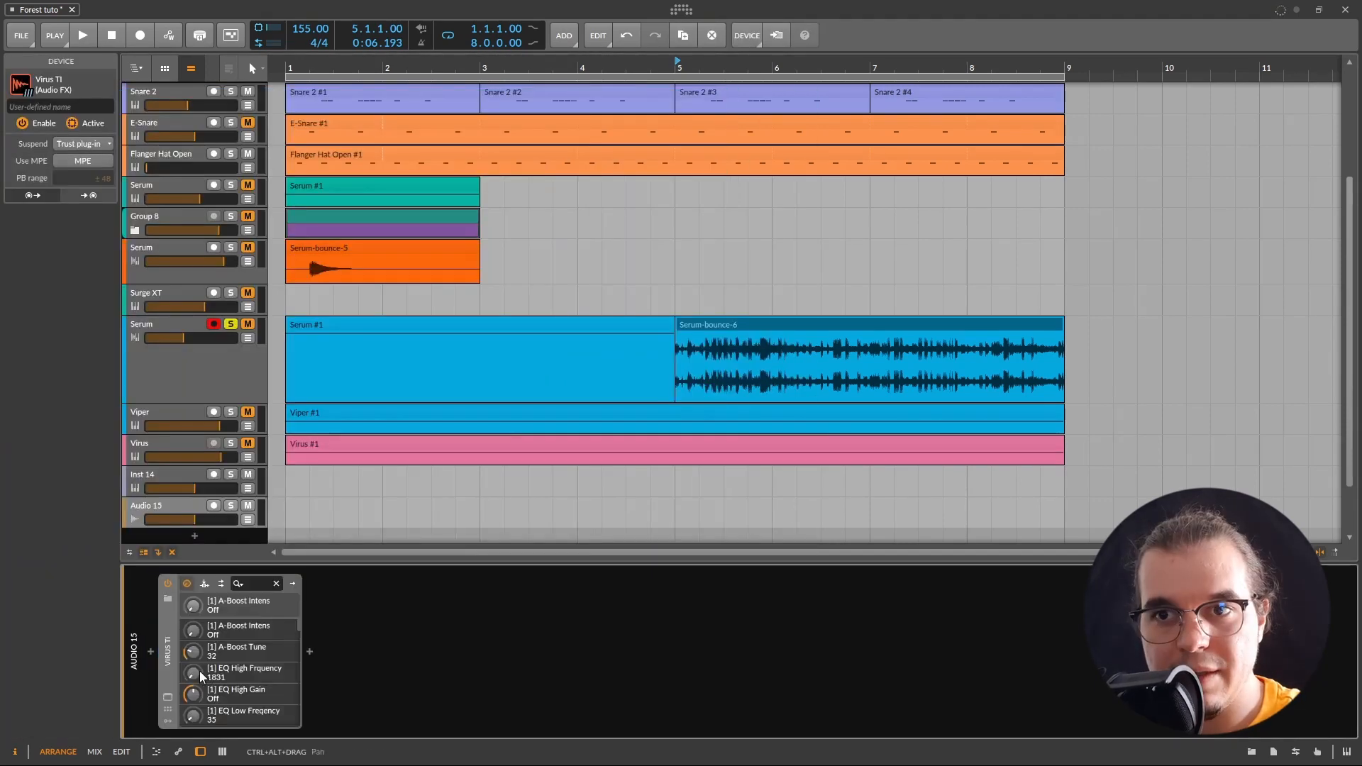
- Copy the Virus TI device from the audio track onto the empty instrument track
key("ctrl+c")
left_click(159, 473)
left_click(280, 674)
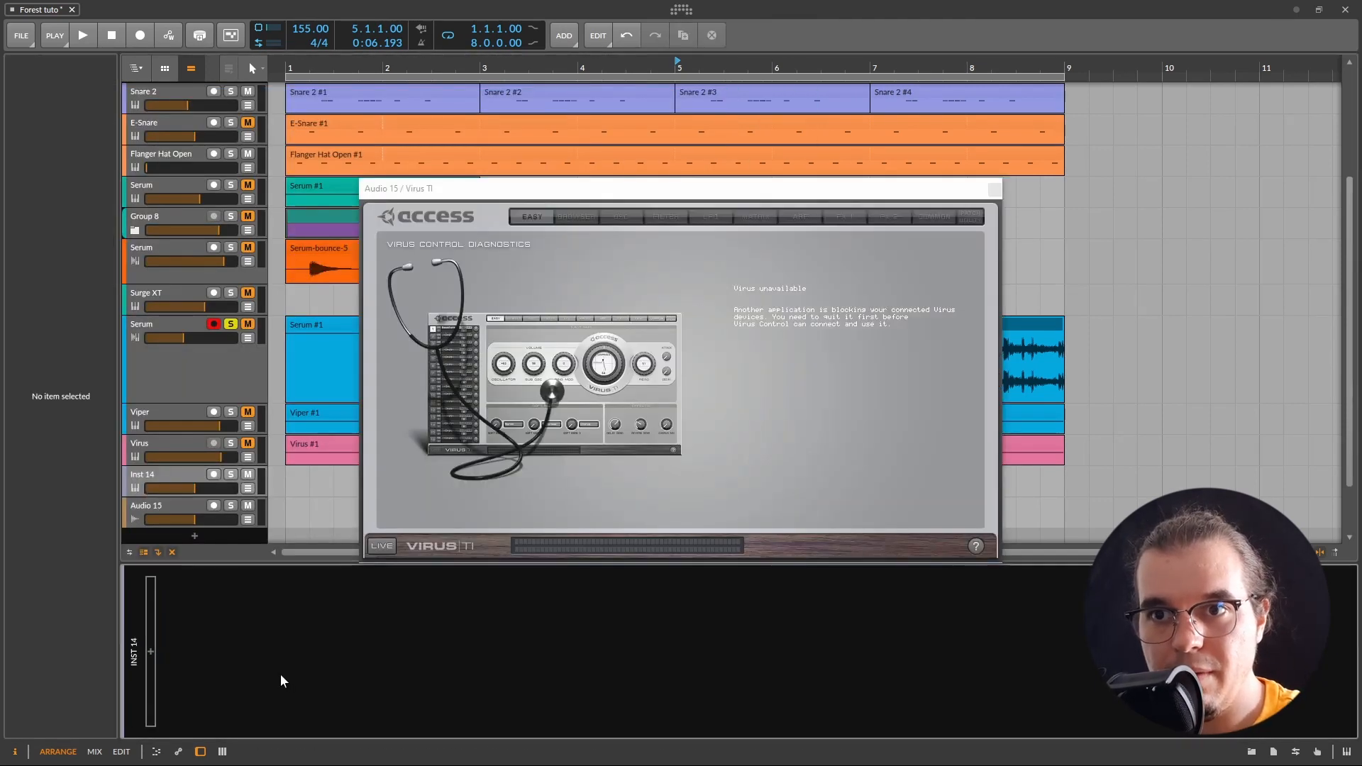
key("ctrl+v")
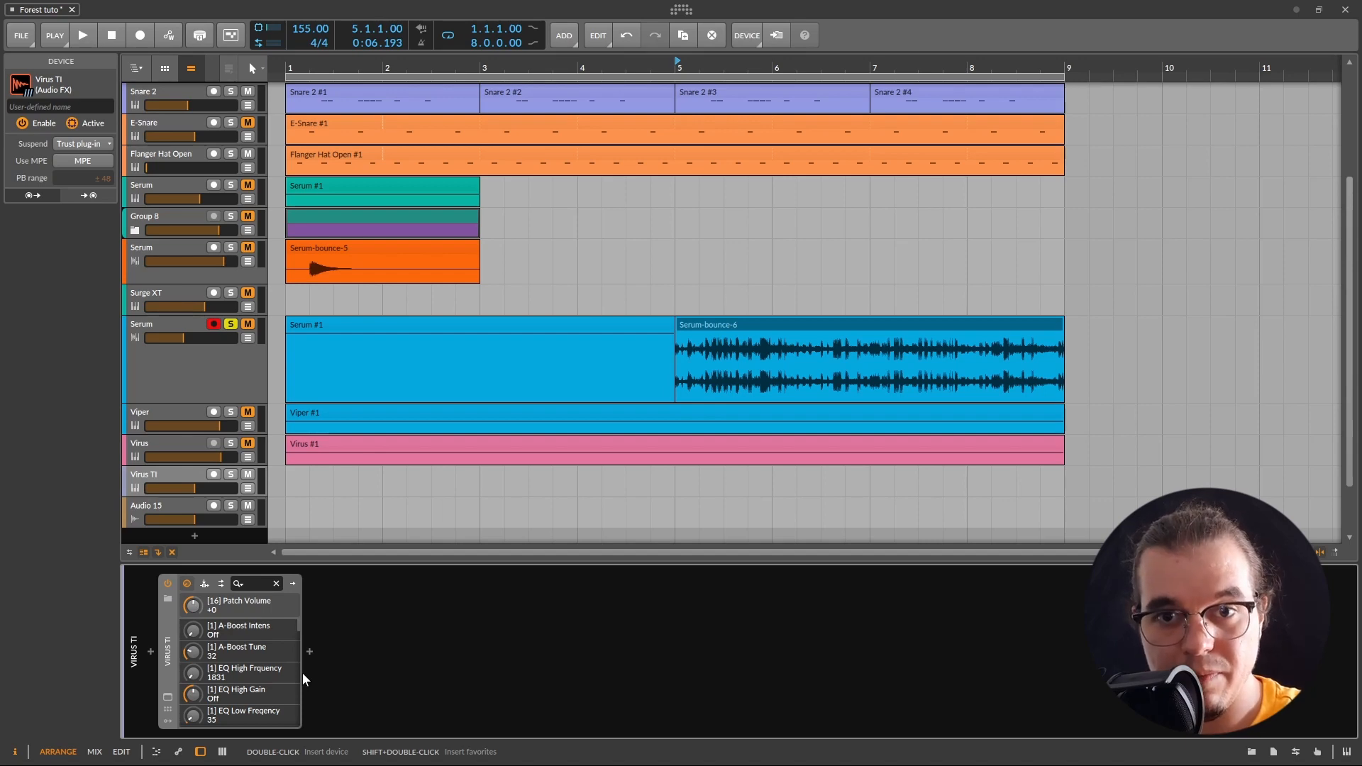
- Delete the instrument and audio tracks that hold Virus TI
left_click(172, 472)
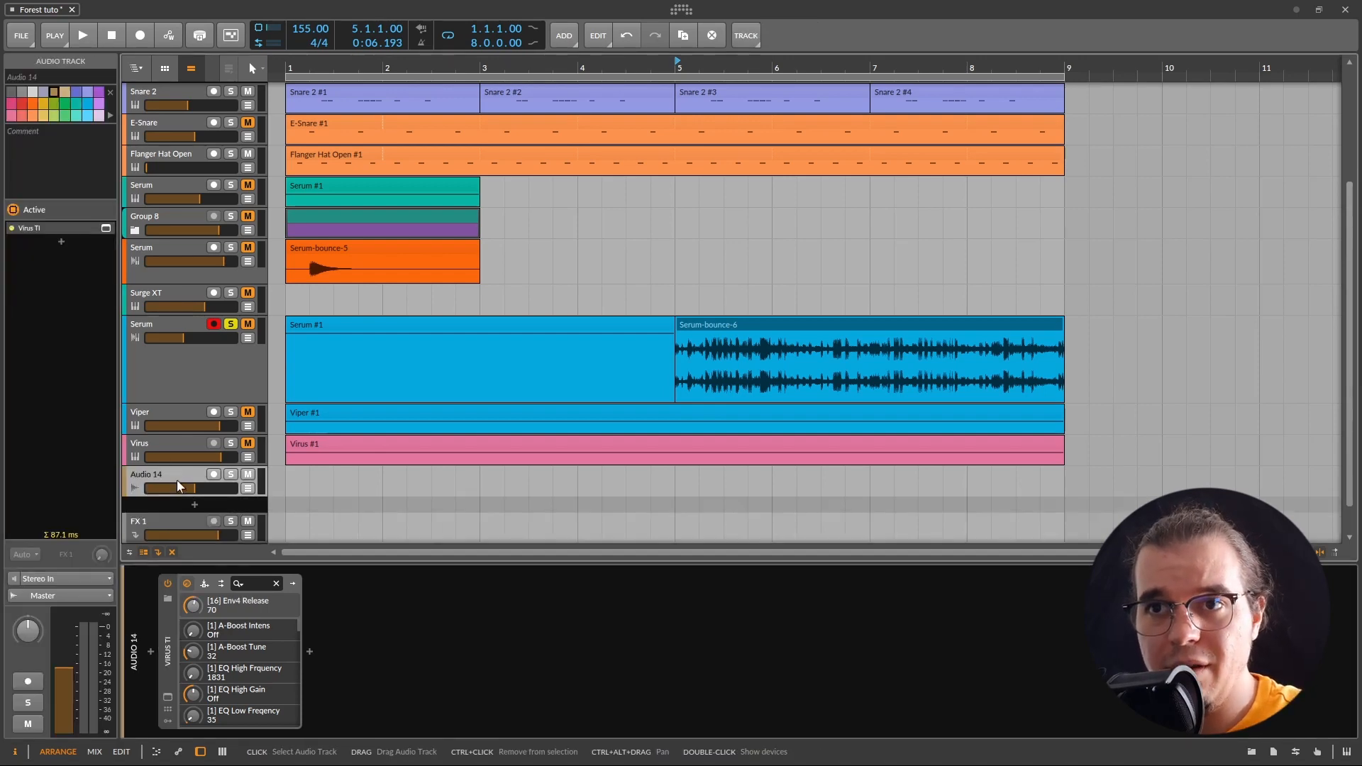
key("Delete")
- Show the modulator slots of the blue track's Serum device and add a Classic LFO in the first slot
left_click(154, 364)
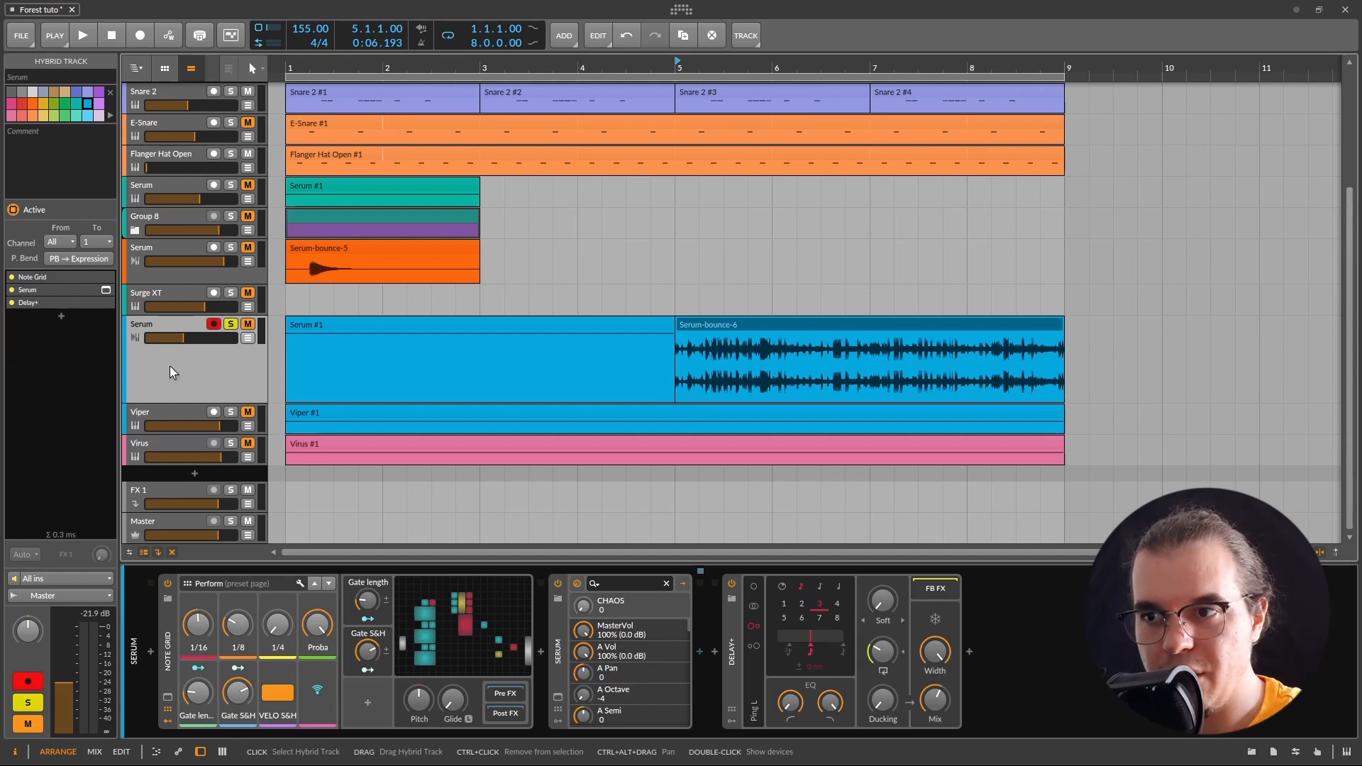
left_click(557, 722)
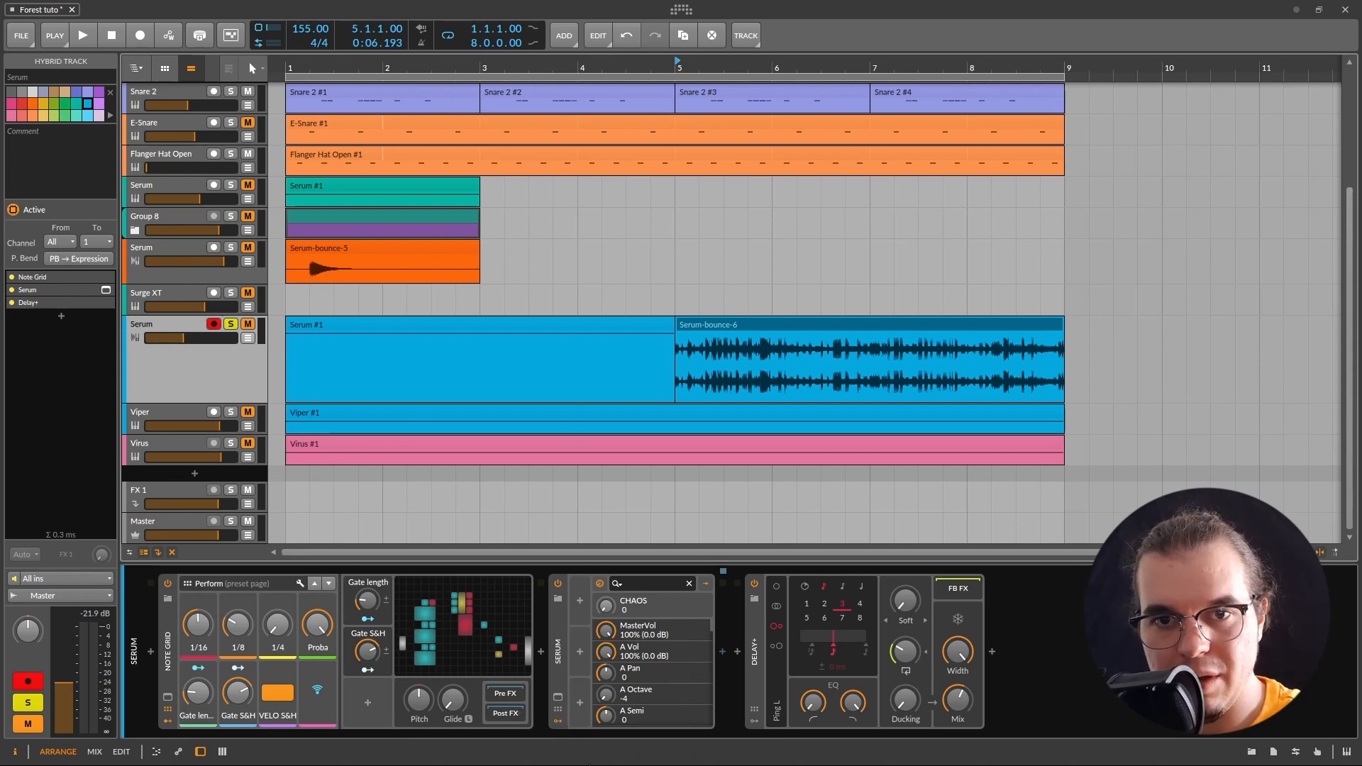
key("Escape")
left_click(580, 602)
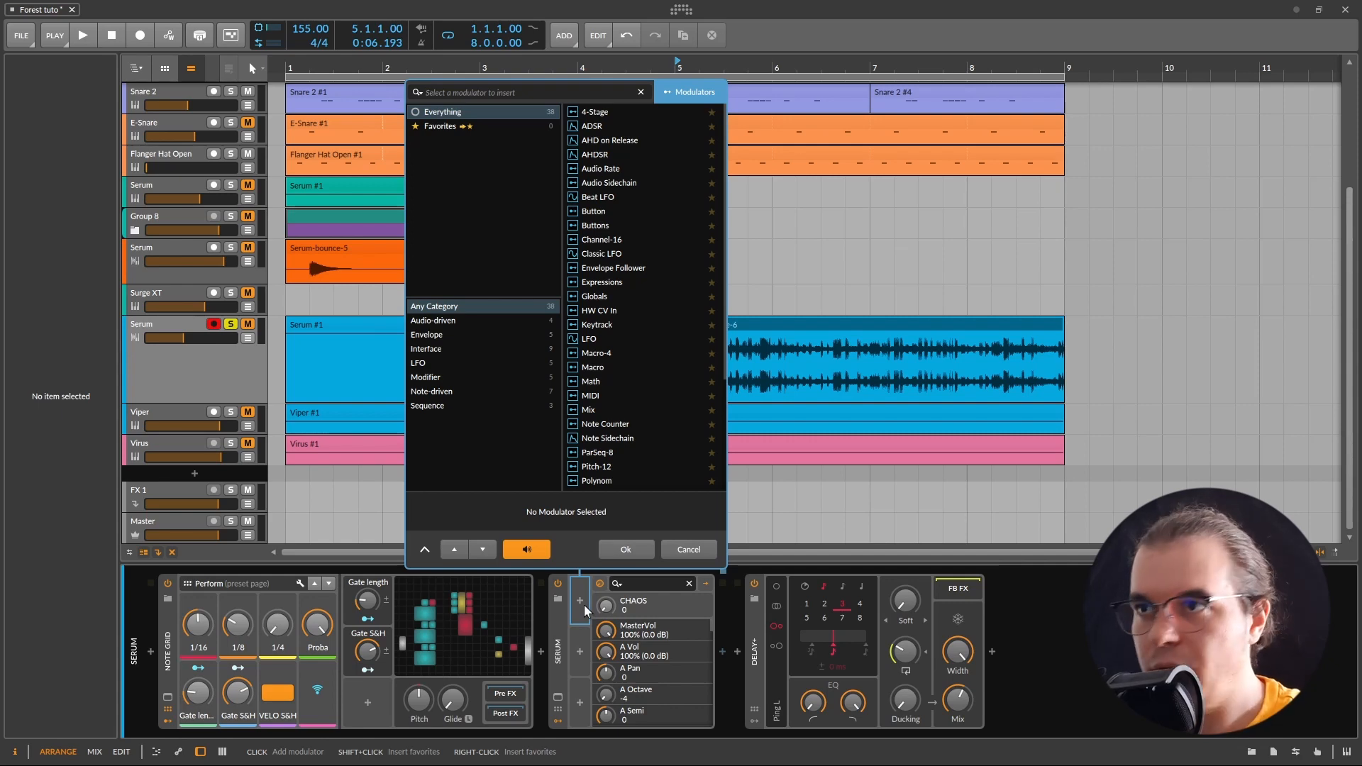
double_click(634, 252)
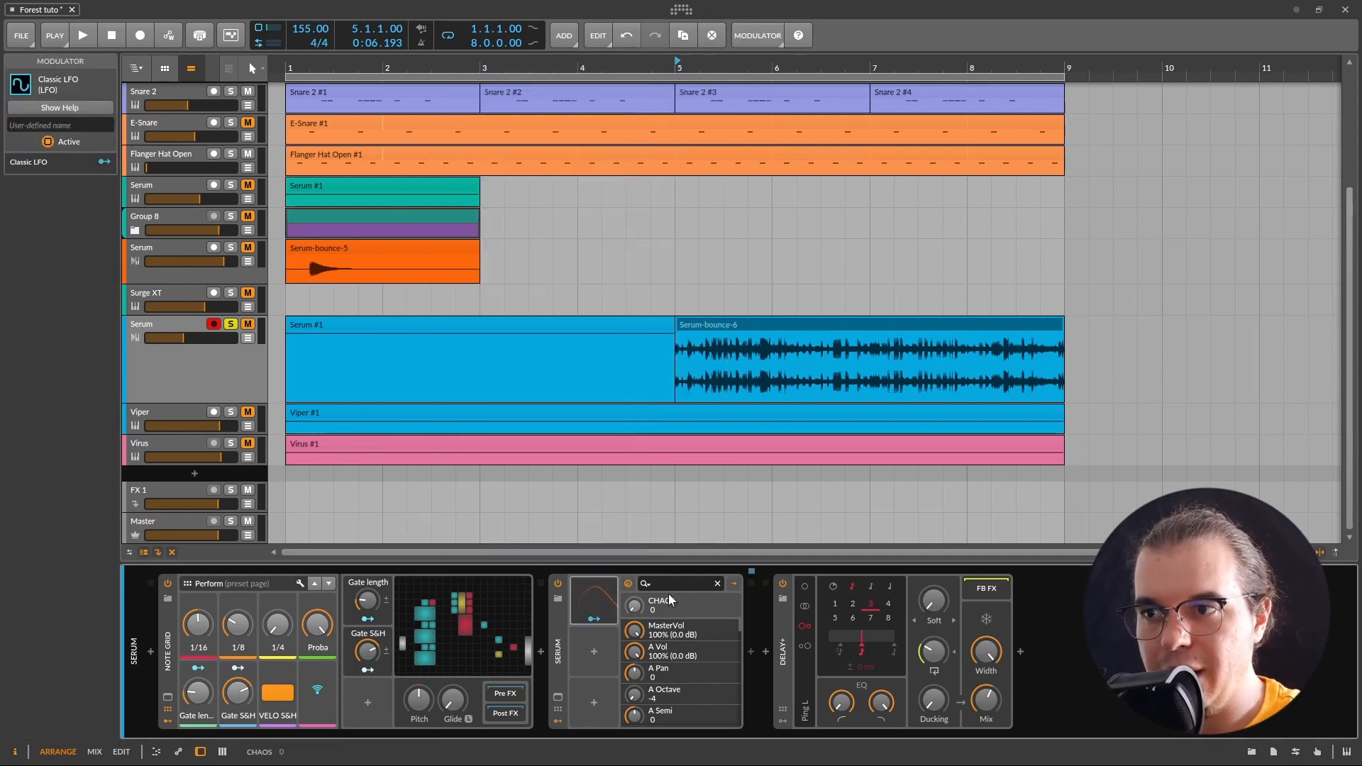
- Expose Serum's filter cutoff from its plug-in window and modulate it with the Classic LFO
left_click(561, 687)
left_click(557, 699)
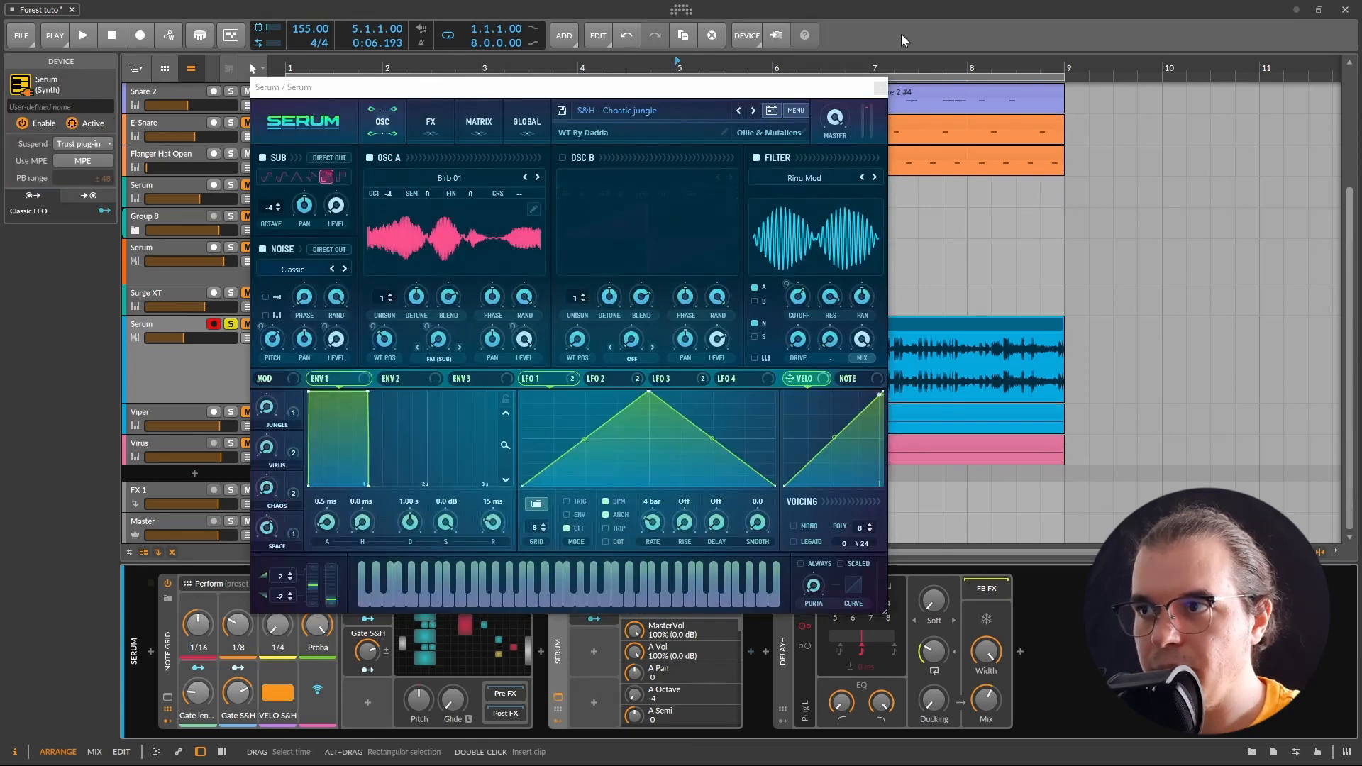
left_click(879, 89)
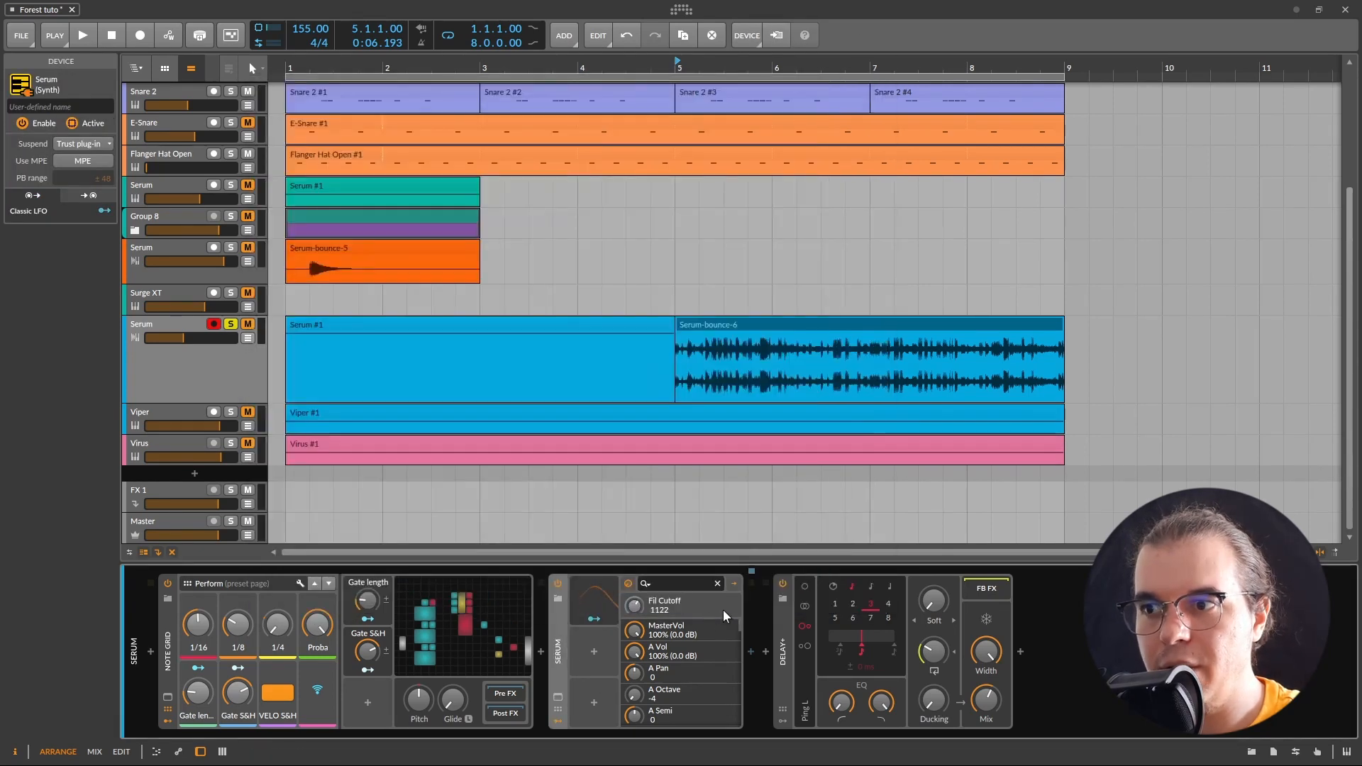
left_click(595, 618)
left_click_drag(634, 604, 634, 592)
left_click(603, 620)
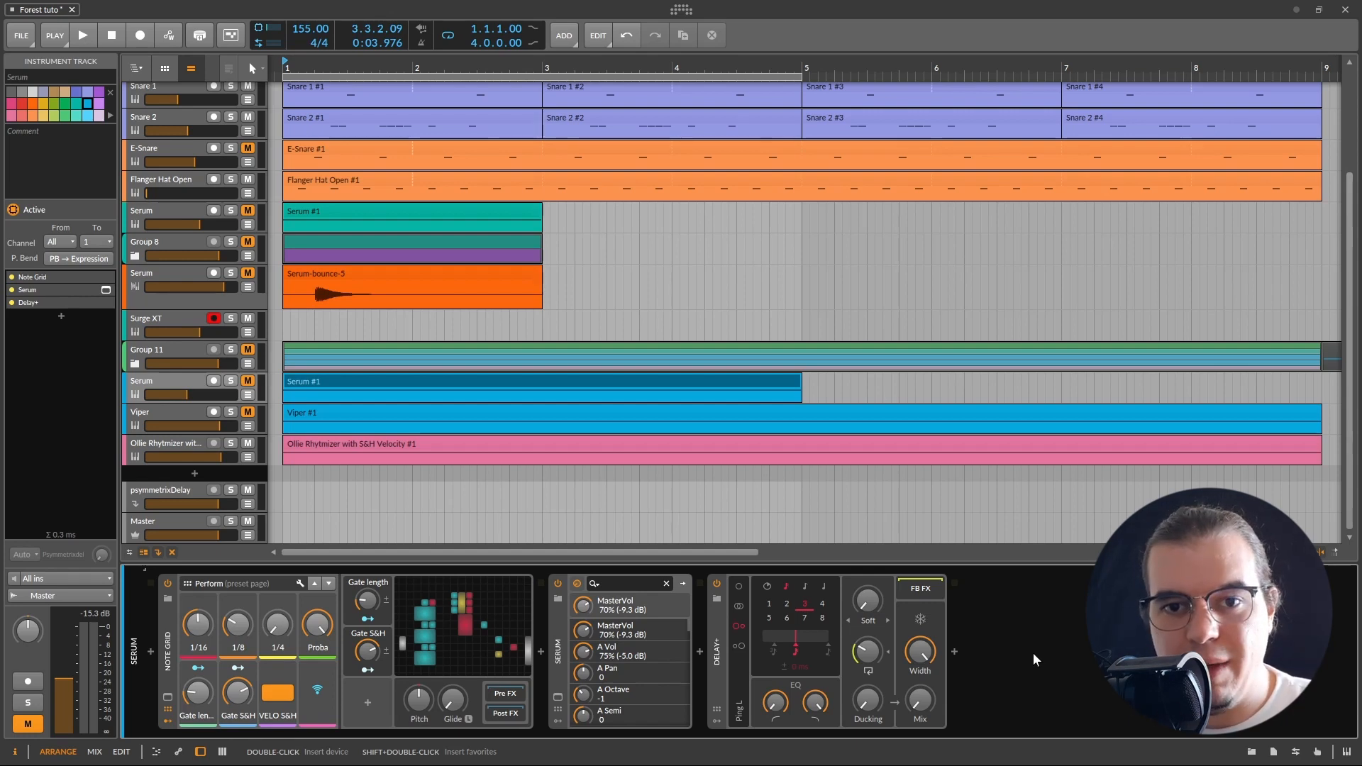
- Insert a Bit-8 distortion into the FB FX feedback chain of the Delay+ device
left_click(718, 655)
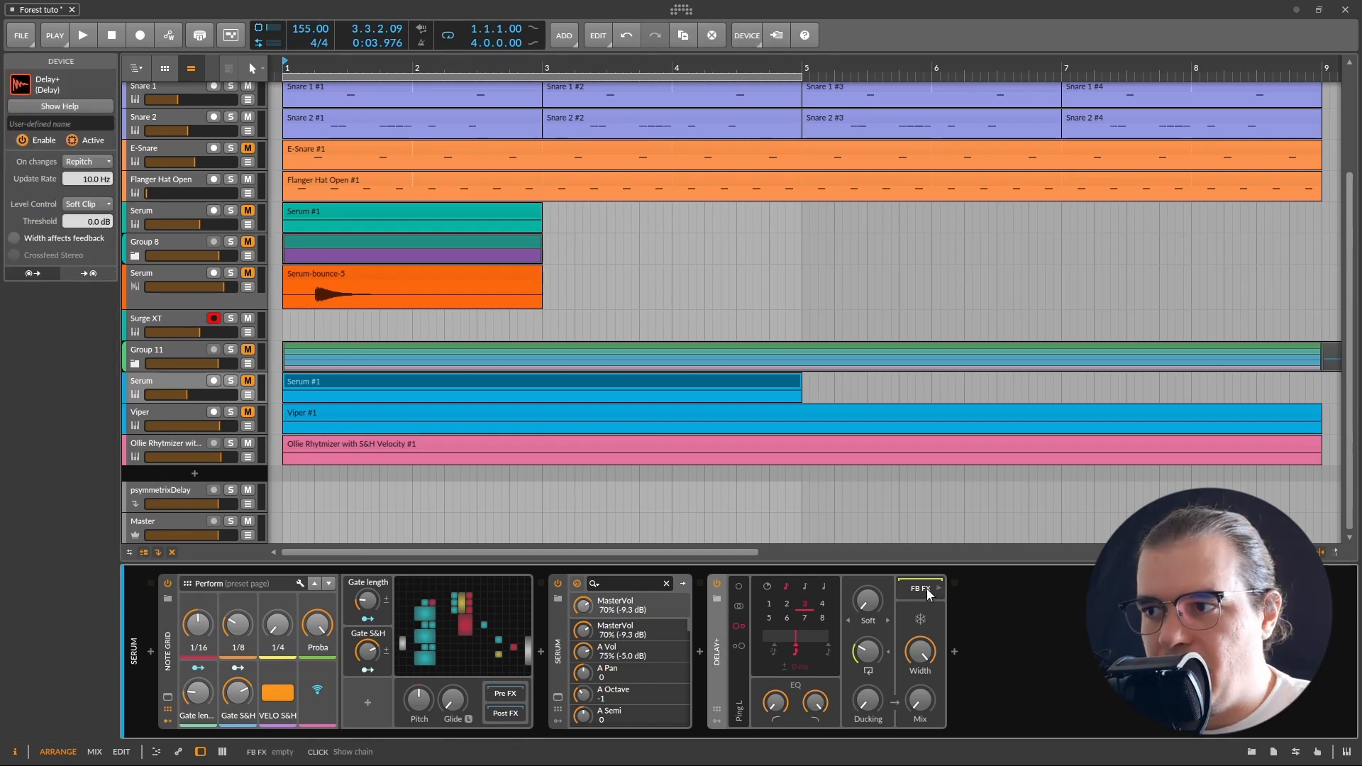
left_click(955, 651)
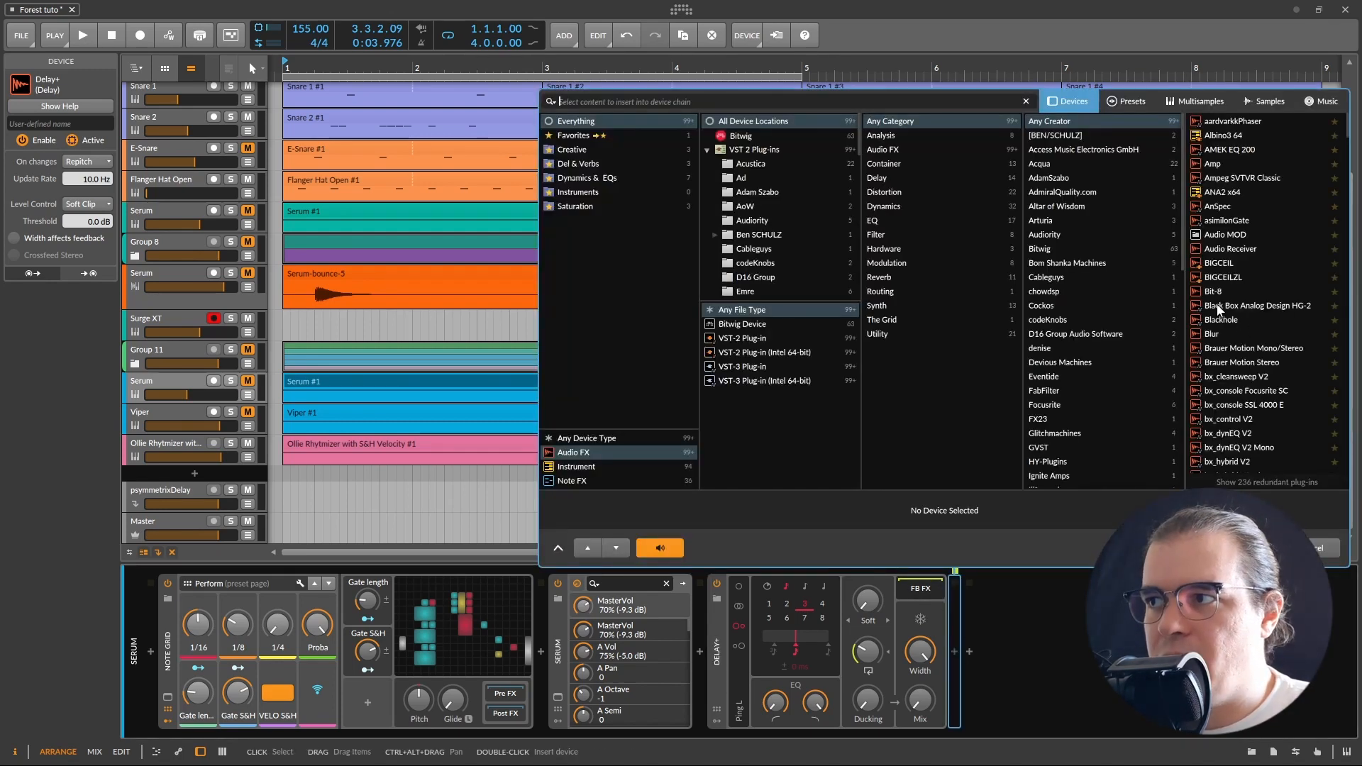
double_click(1222, 293)
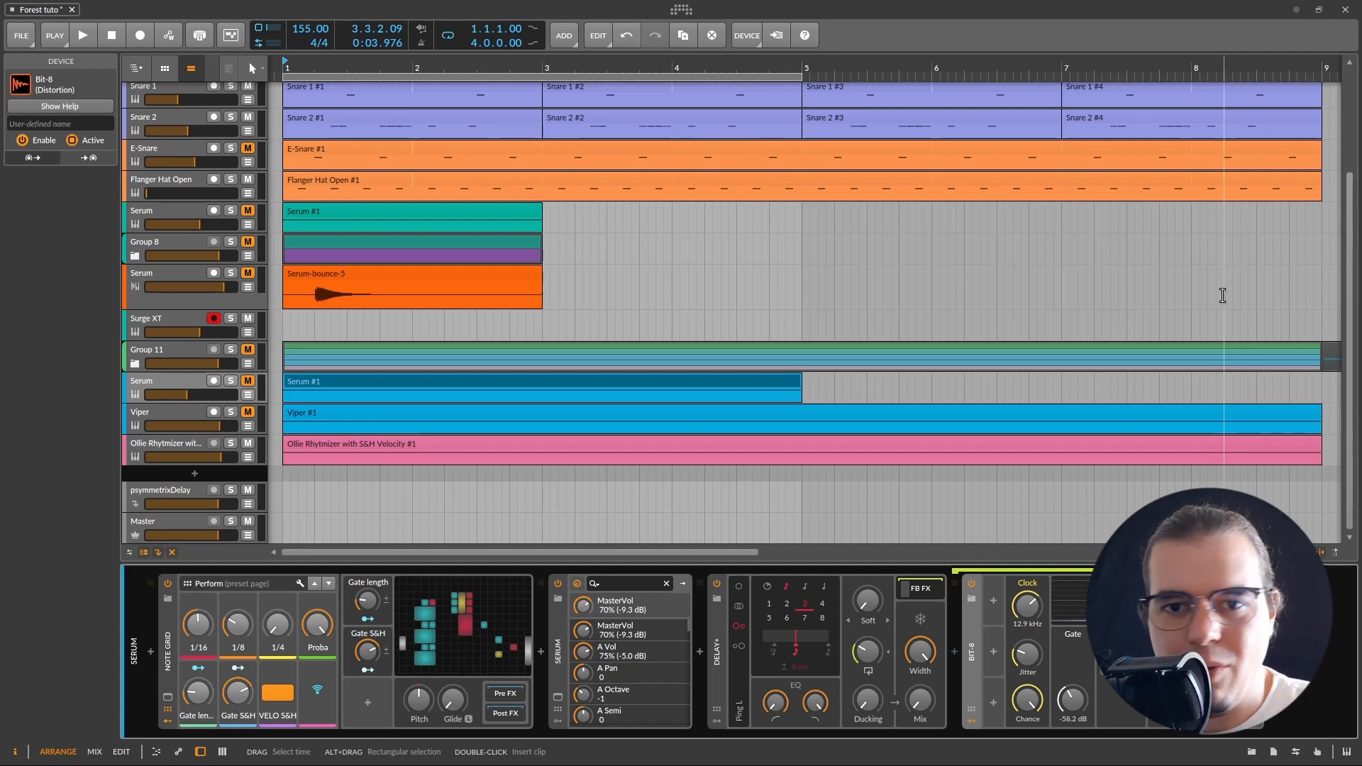
- Open the nested effects chain of the blue track's Serum device and insert Bit-8 followed by Blur in it
left_click(701, 698)
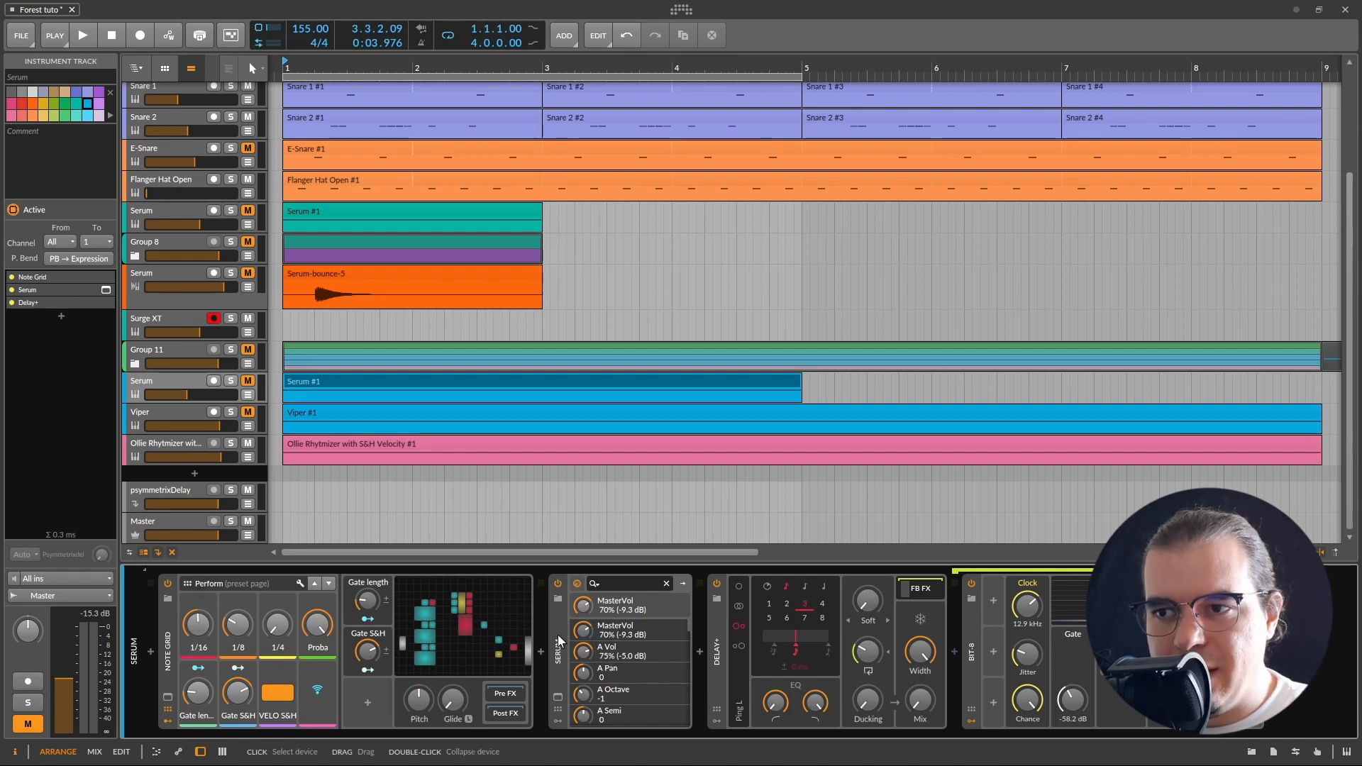
left_click(567, 600)
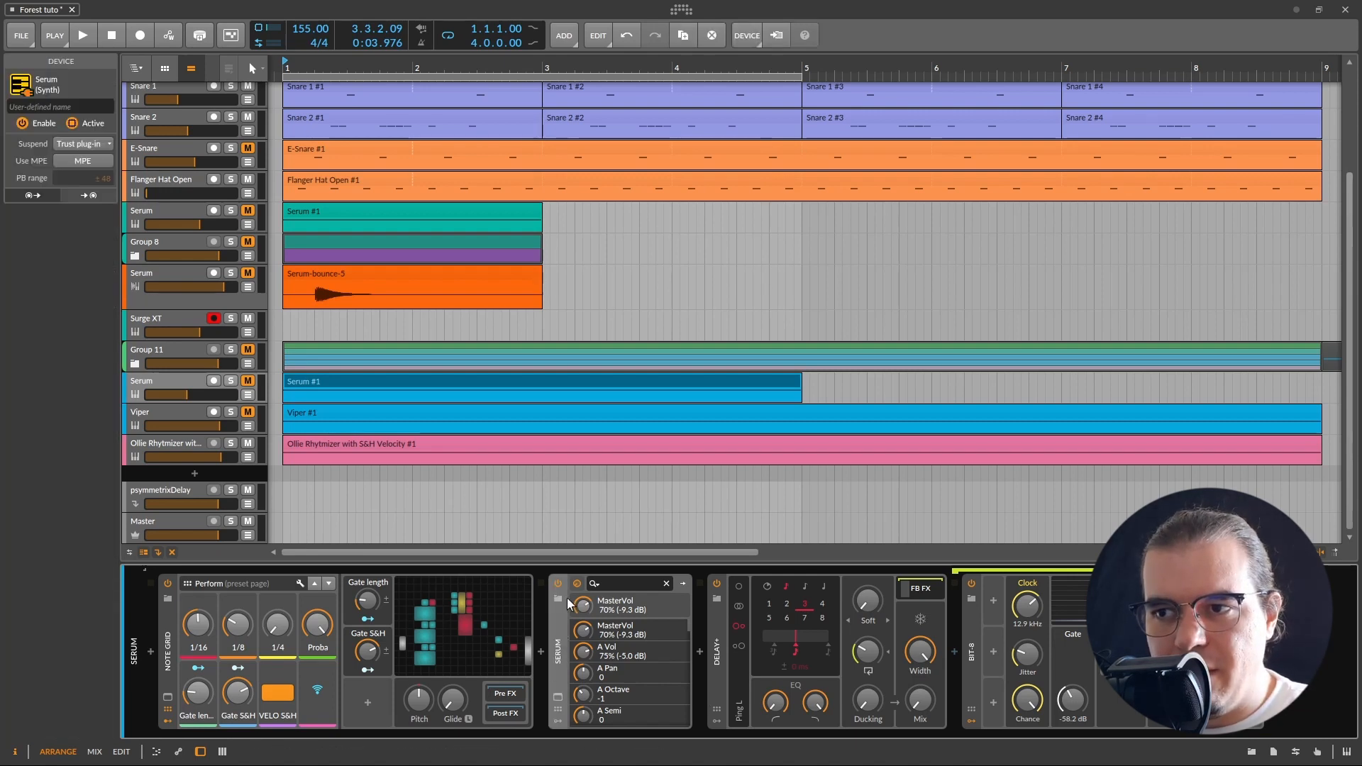
left_click(687, 589)
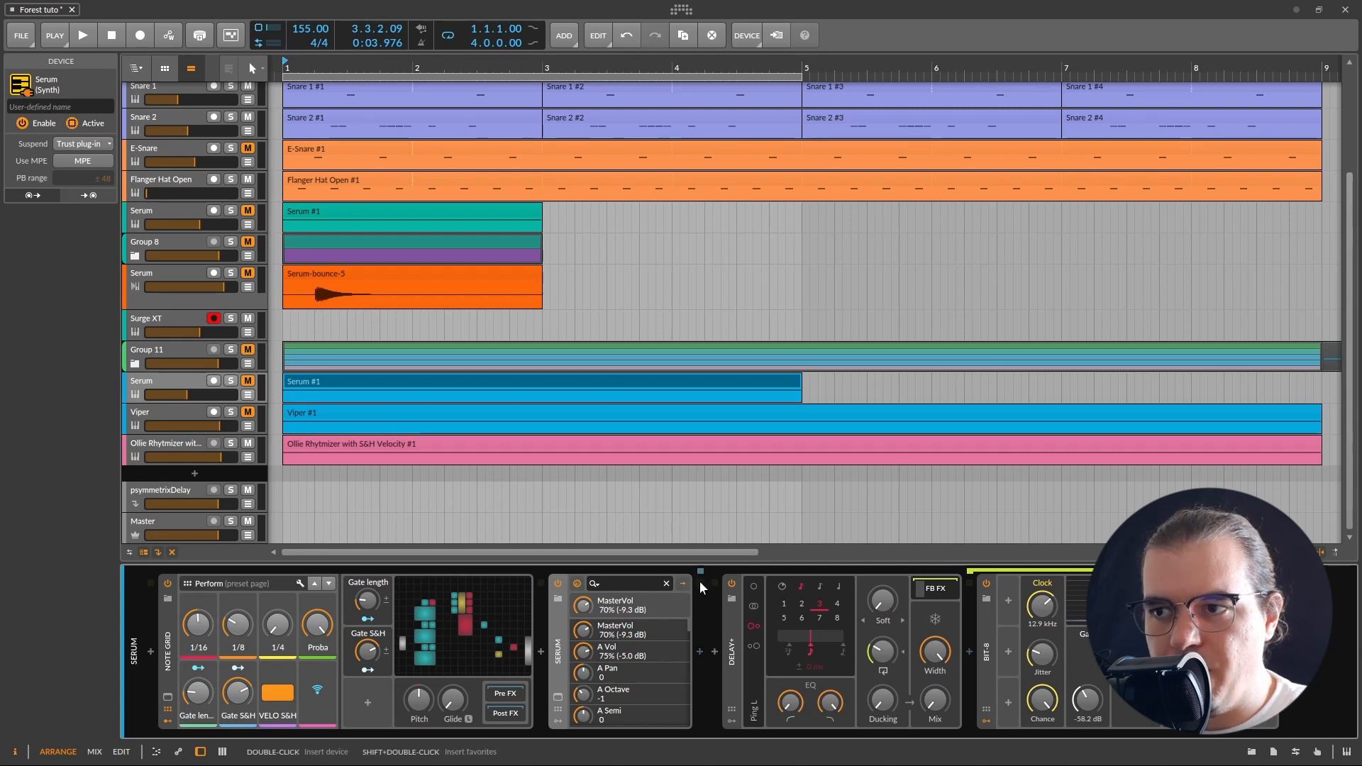
left_click(698, 653)
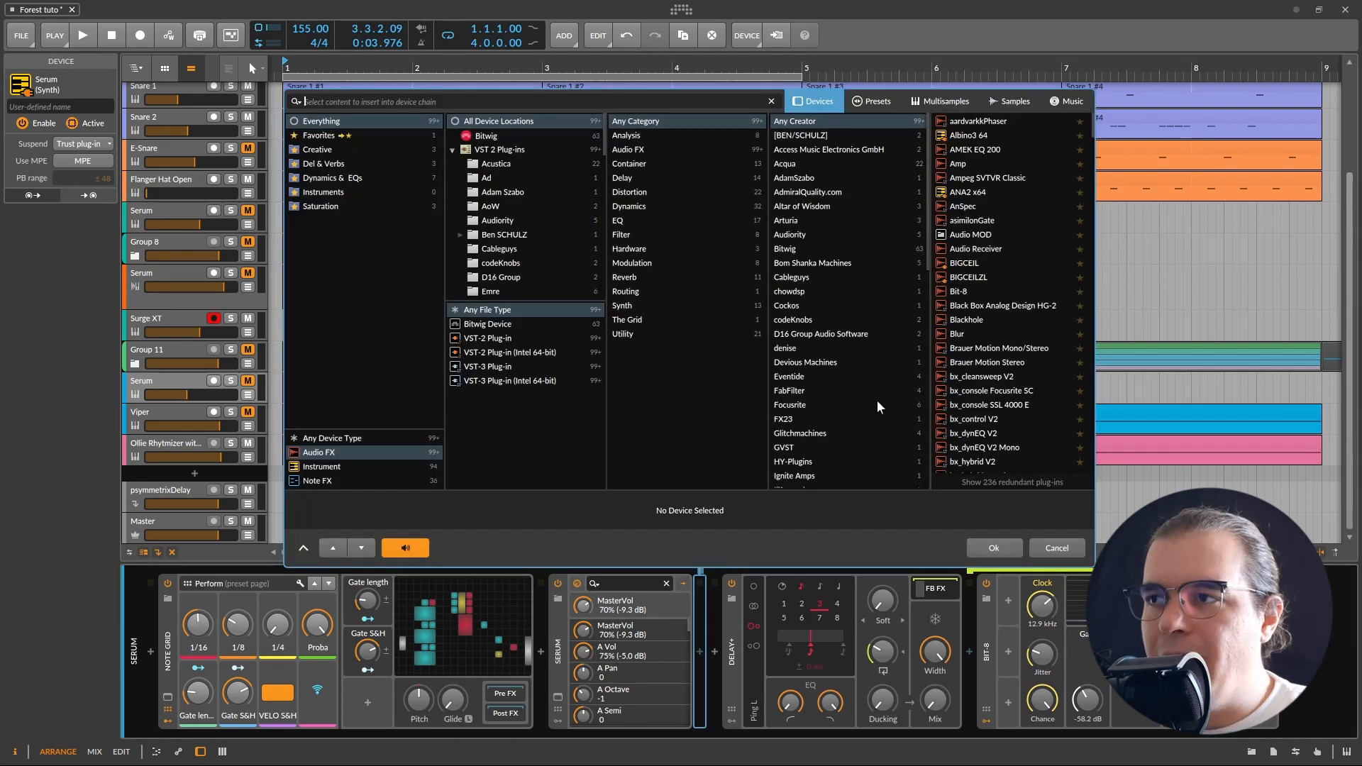
double_click(971, 289)
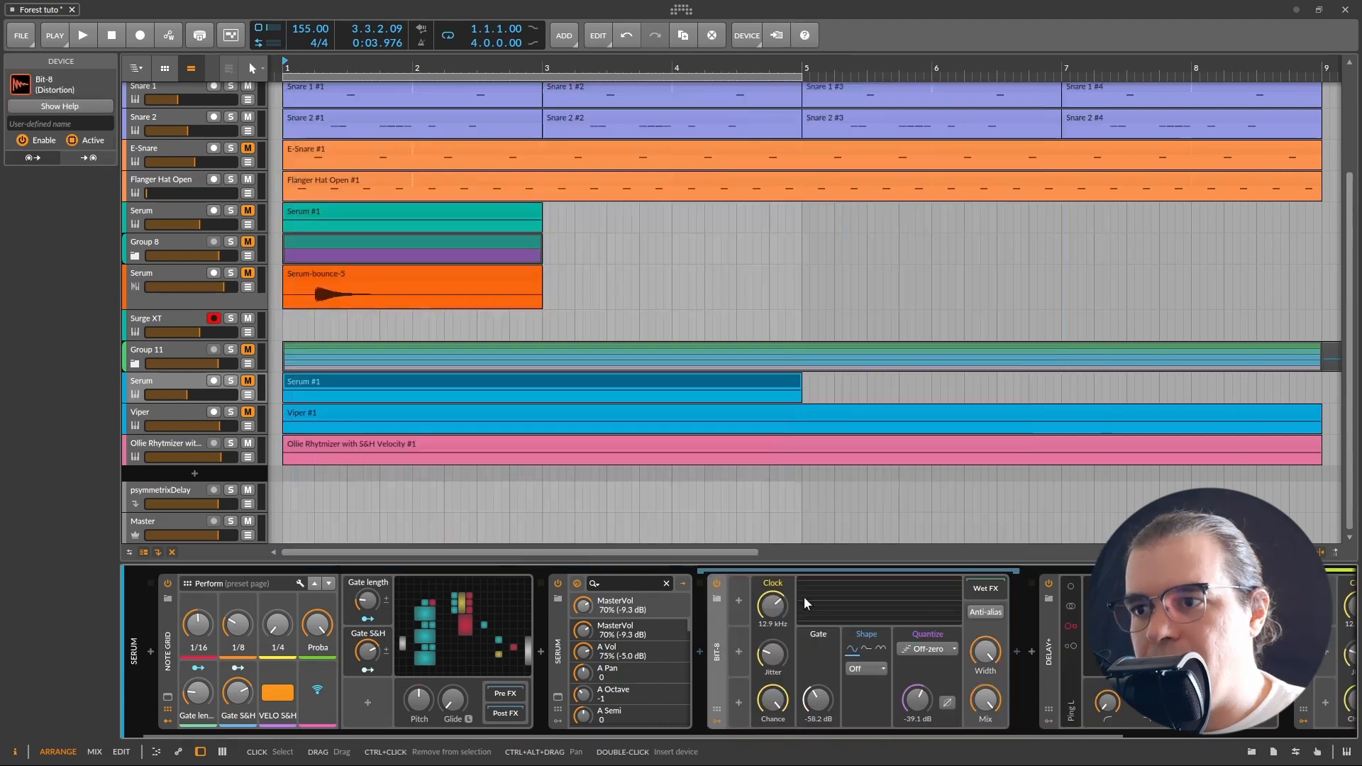
left_click(1015, 654)
left_click(1219, 334)
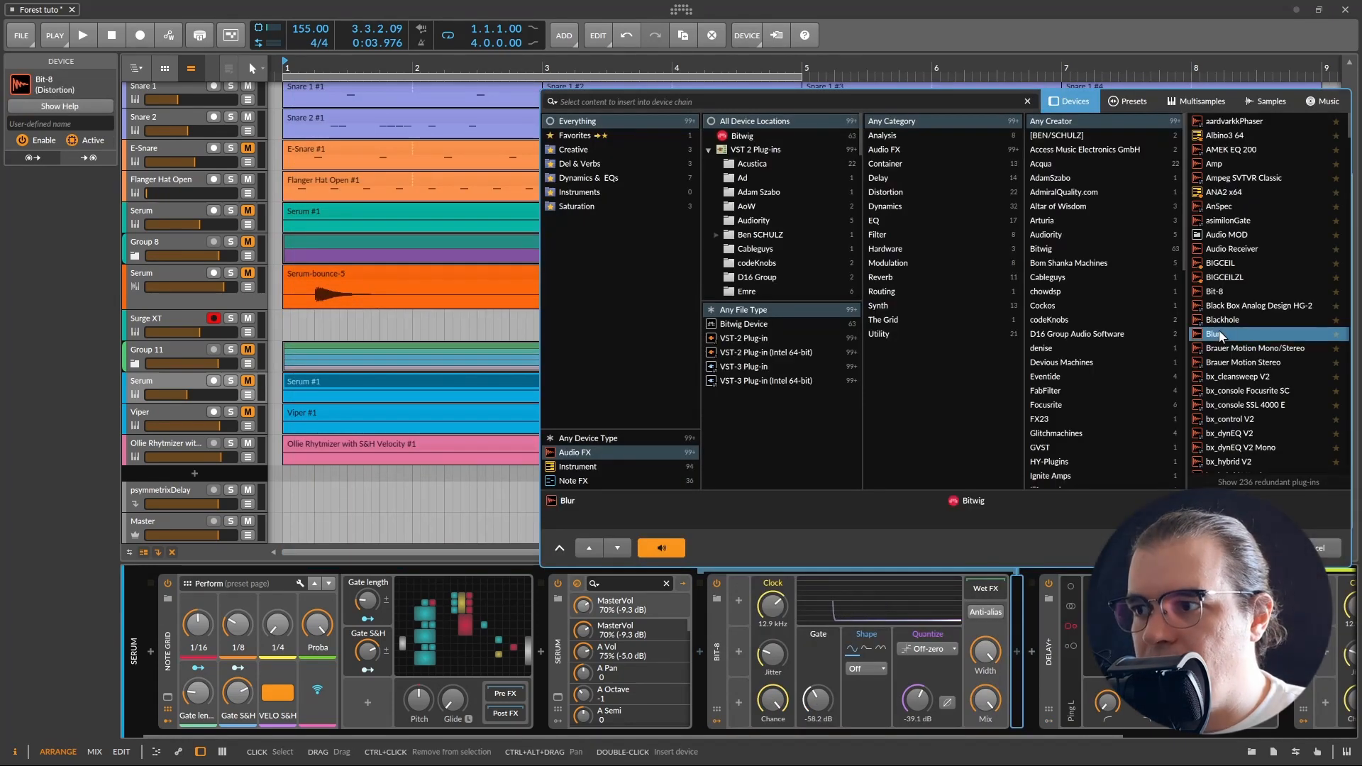
double_click(1219, 332)
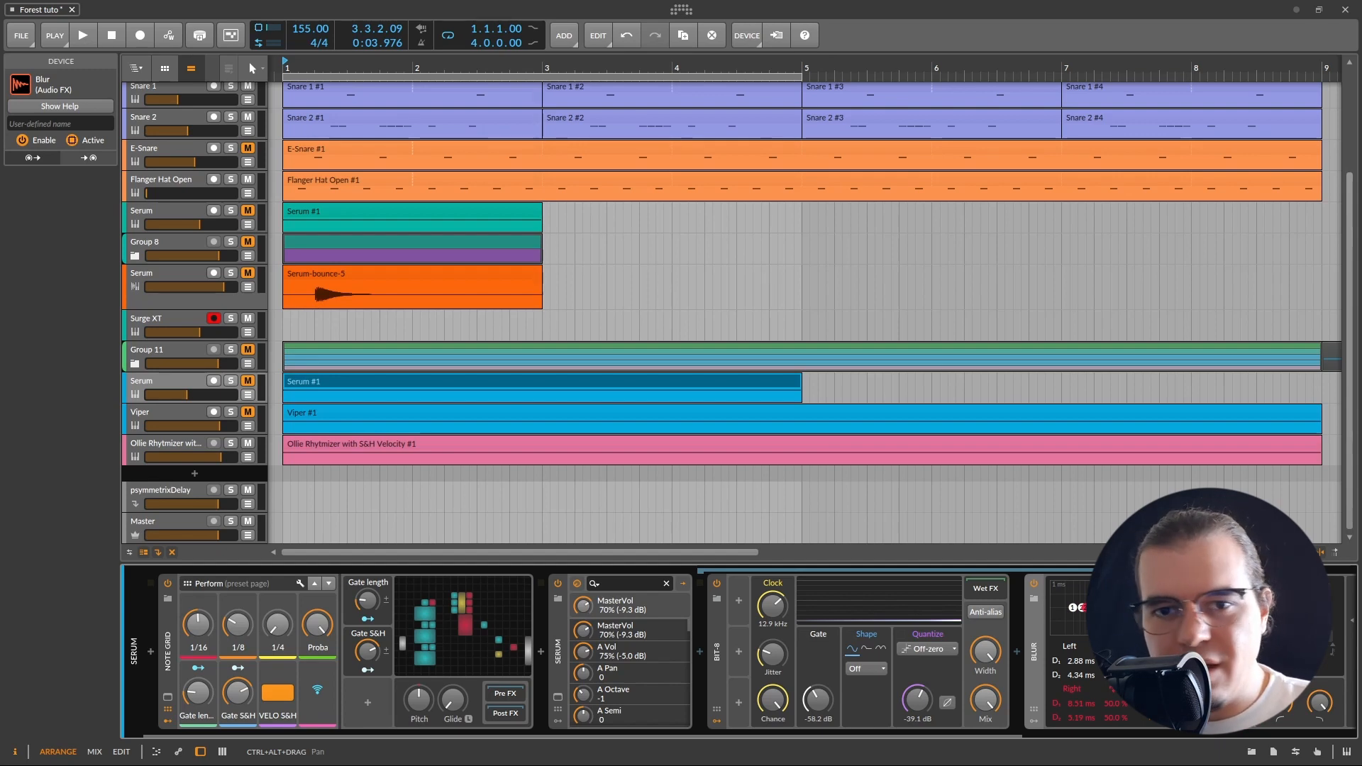
left_click(558, 652)
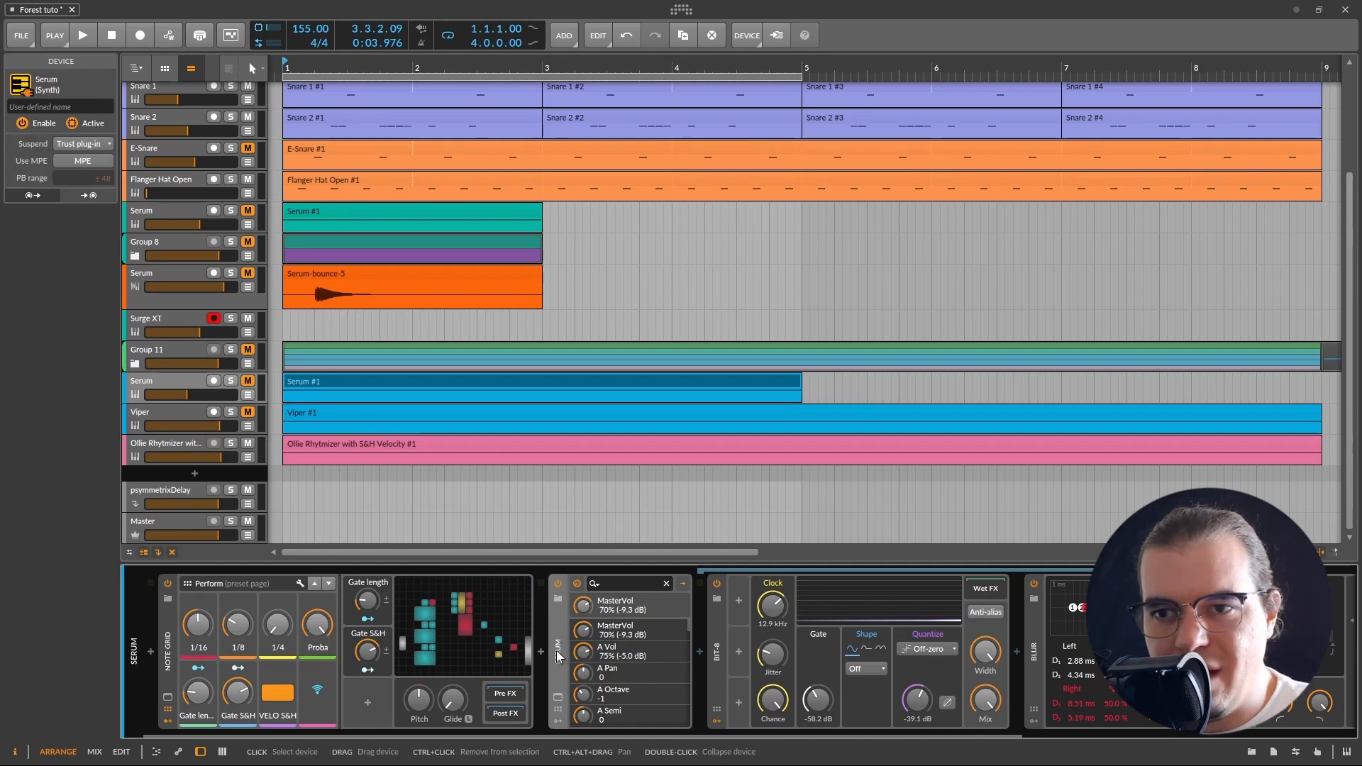
right_click(556, 623)
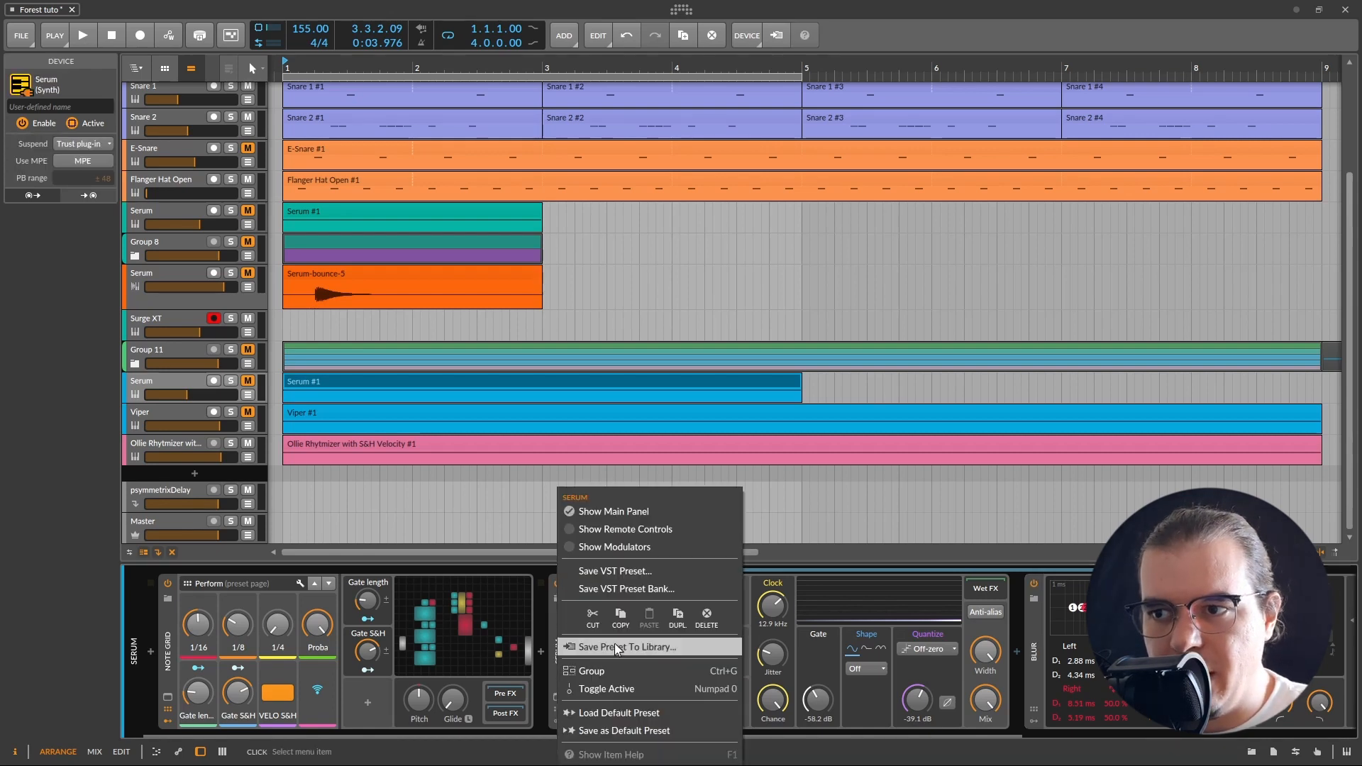
left_click(551, 612)
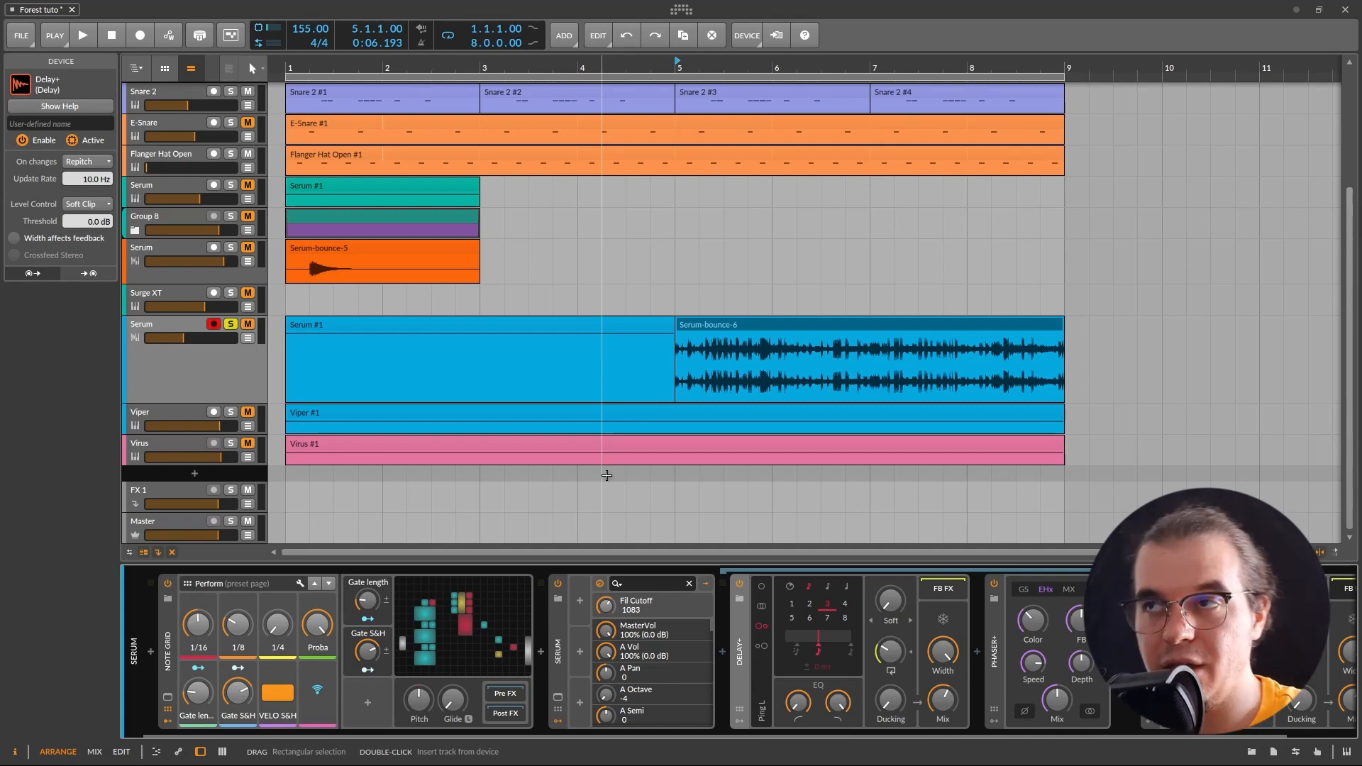
- Open the recent project NTB - E and collapse its Leads group track
left_click(679, 10)
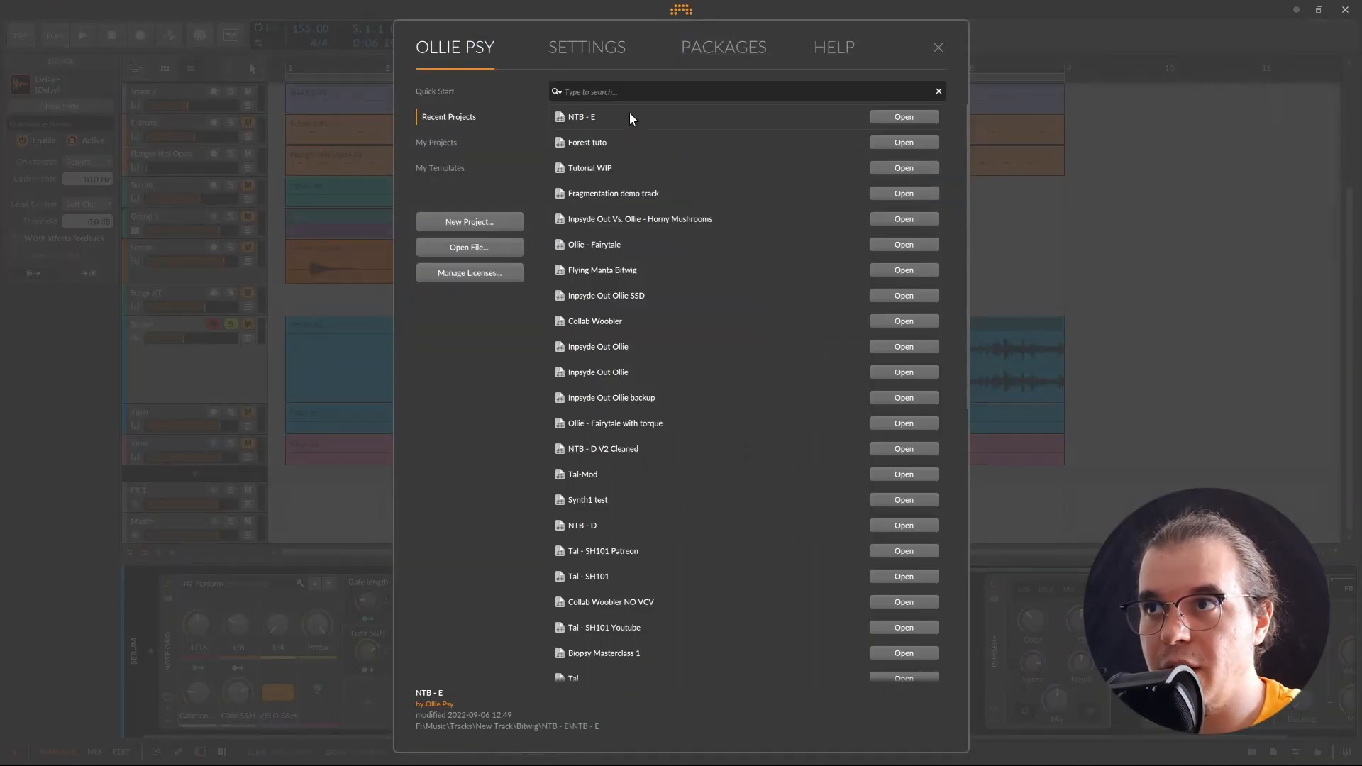
left_click(898, 117)
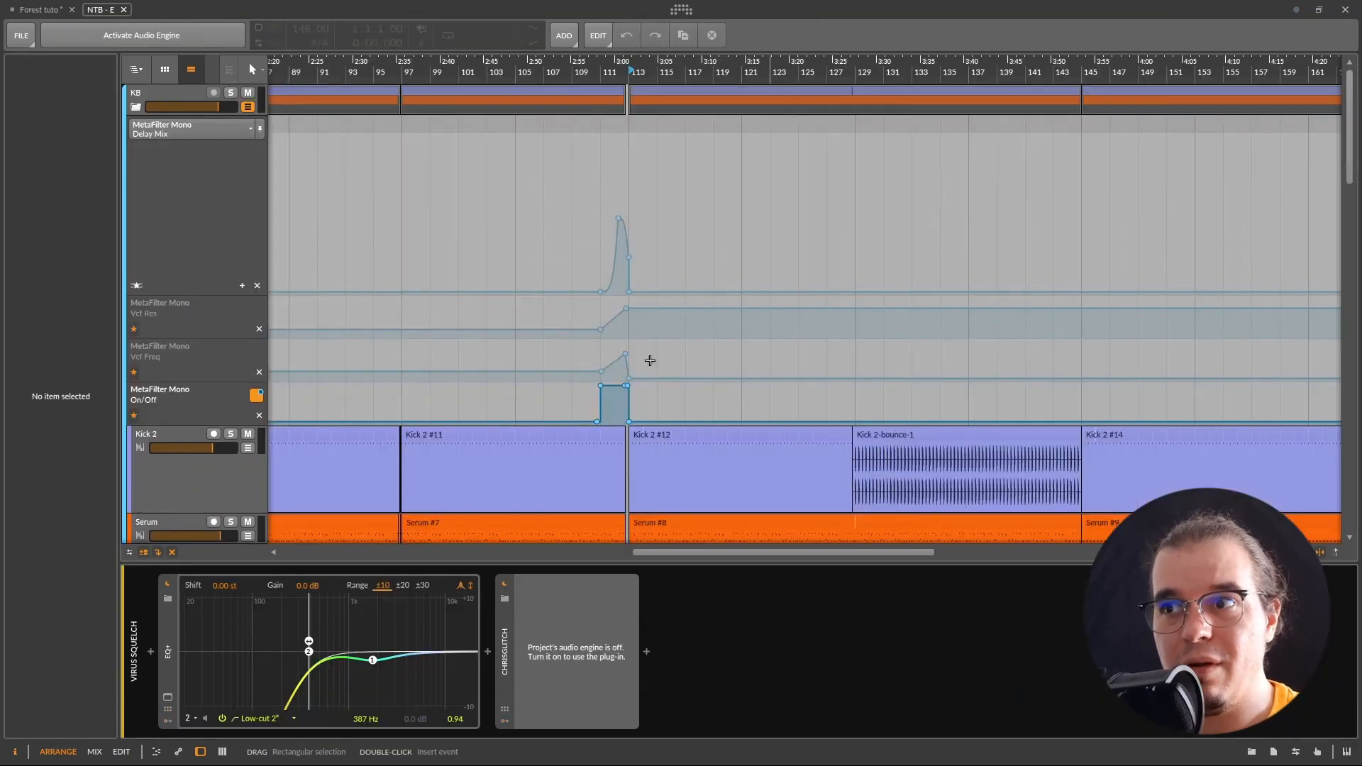
scroll(618, 360, "down", 10)
scroll(705, 319, "down", 2)
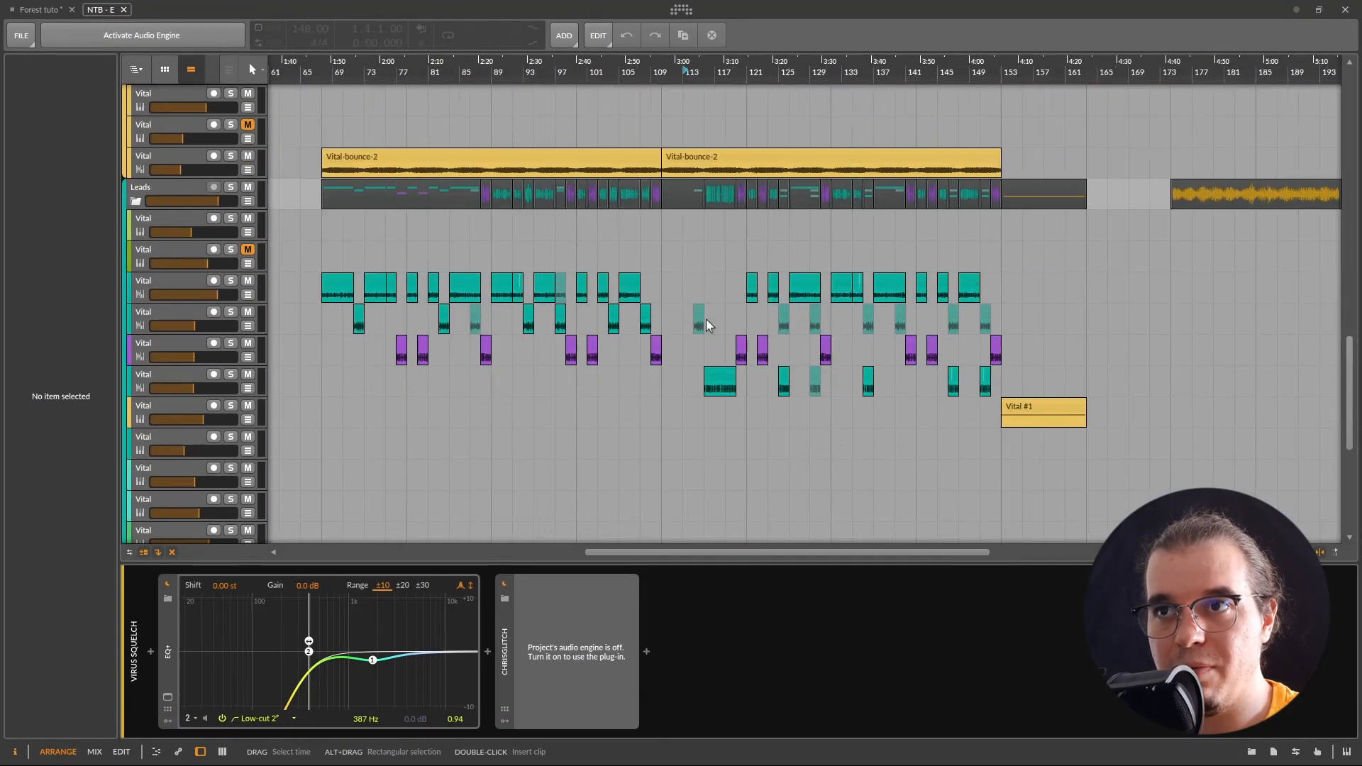
scroll(706, 319, "left", 3)
left_click(134, 200)
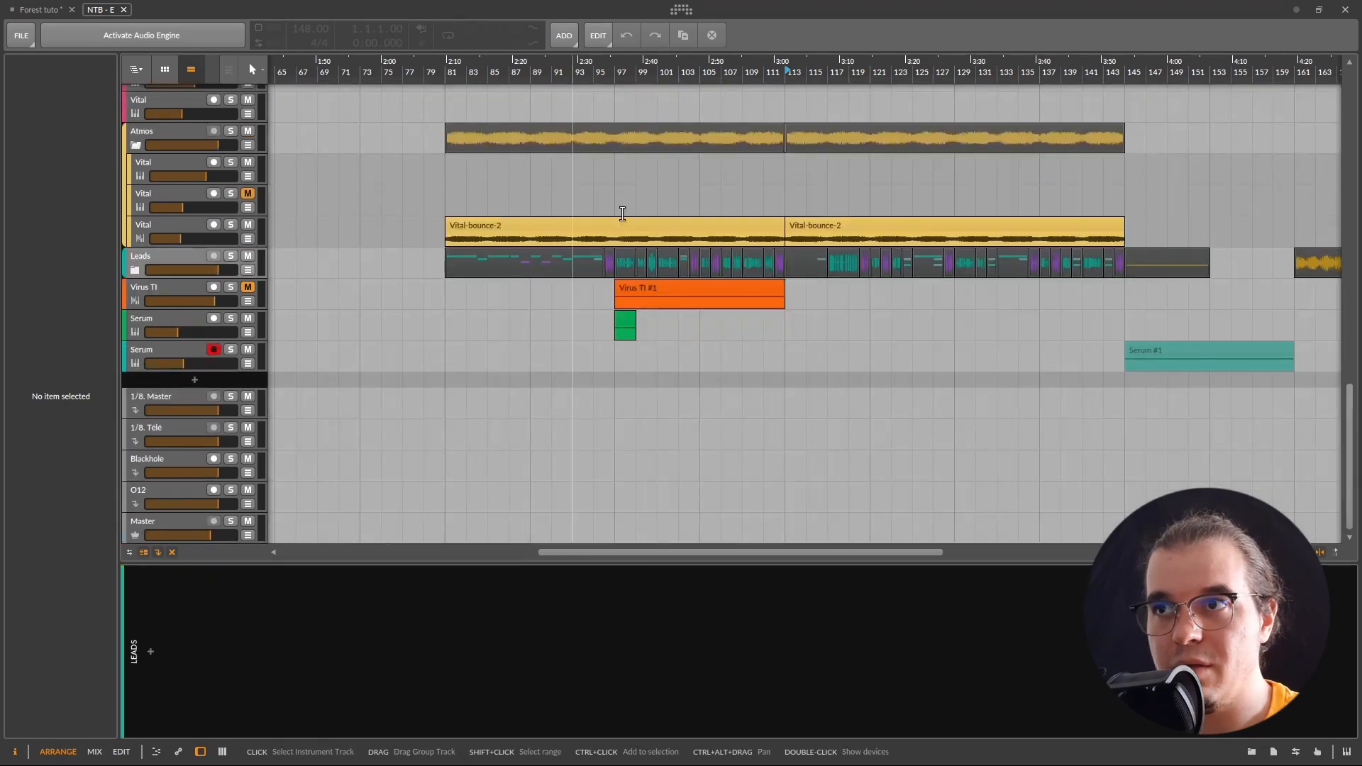
- Copy the Leads group's clips from bar 81 into the Forest tuto project as a new group track below Virus, starting at bar 1
left_click(532, 273)
left_click(541, 258)
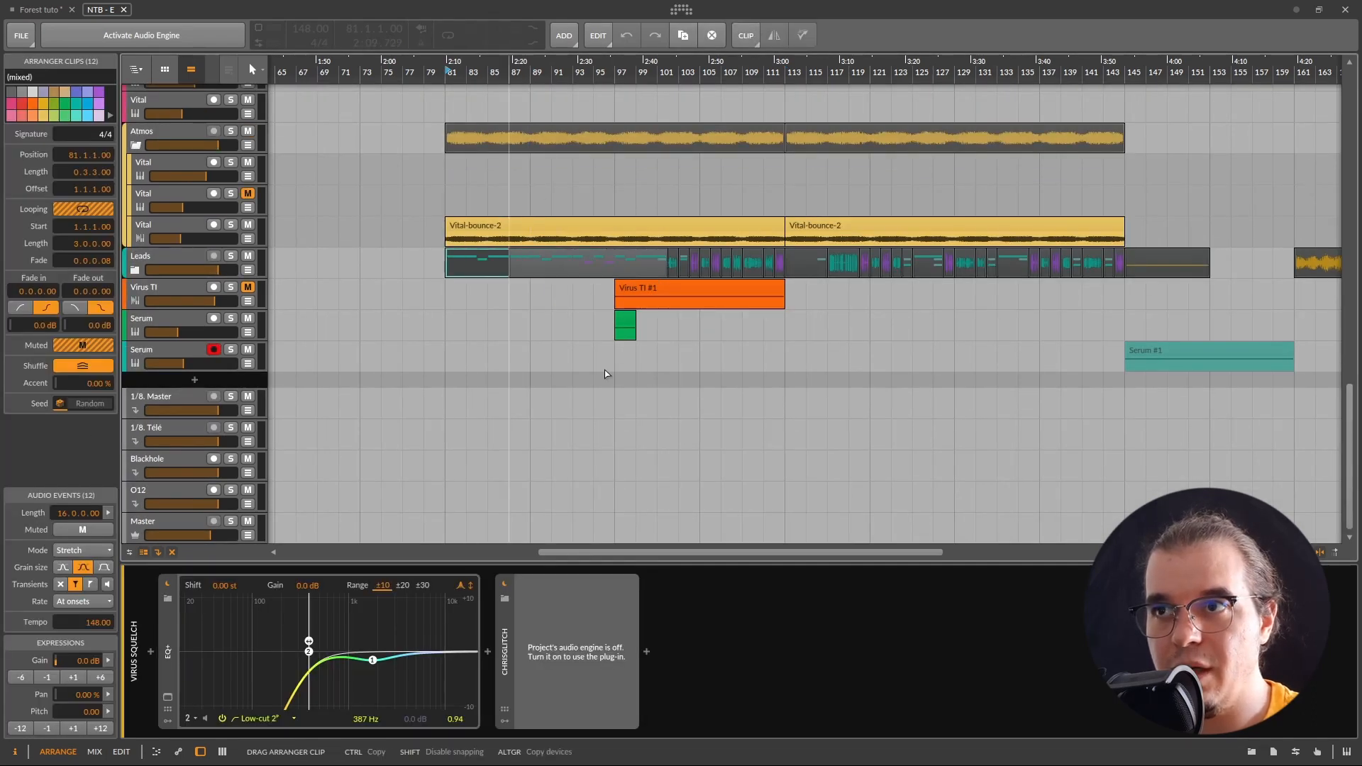
left_click(38, 10)
left_click_drag(38, 9, 295, 484)
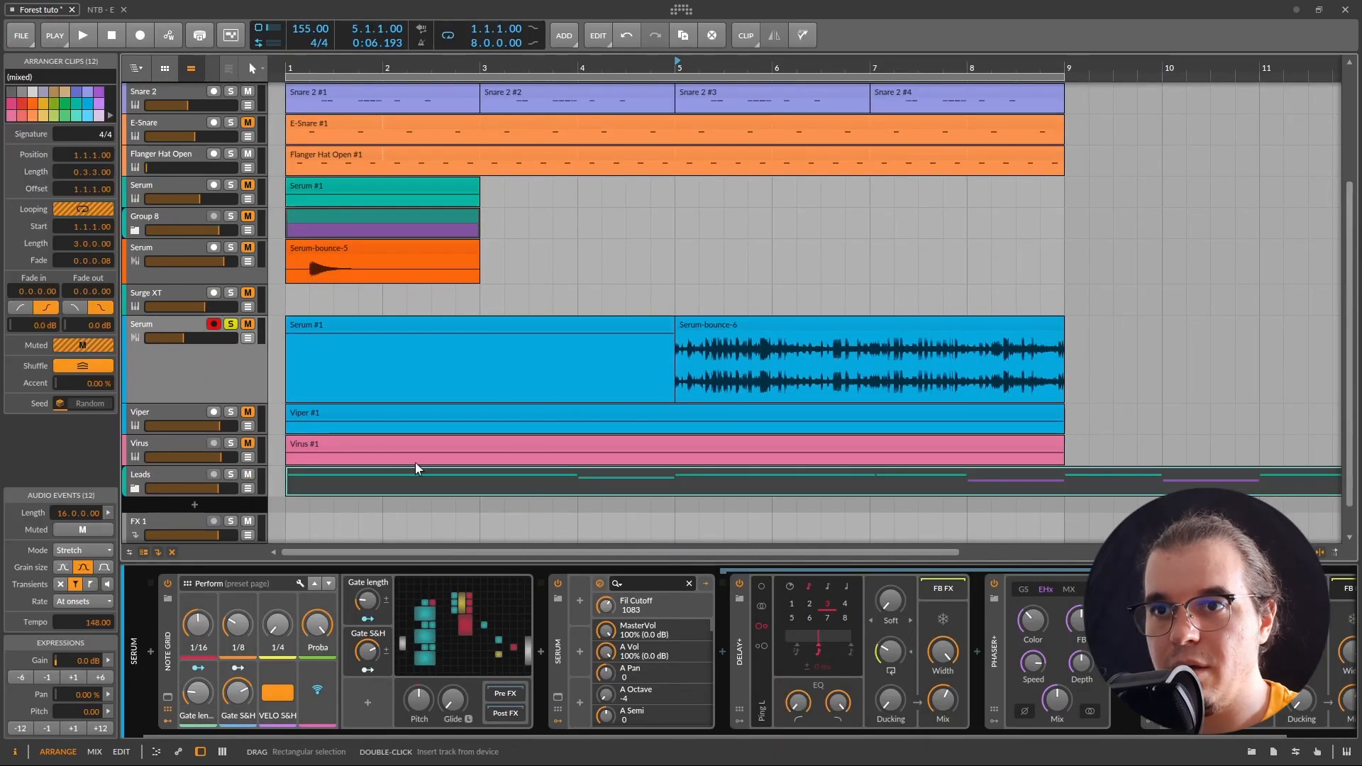
- Play the Forest tuto arrangement from the beginning to listen to the imported Leads group
scroll(415, 464, "down", 1)
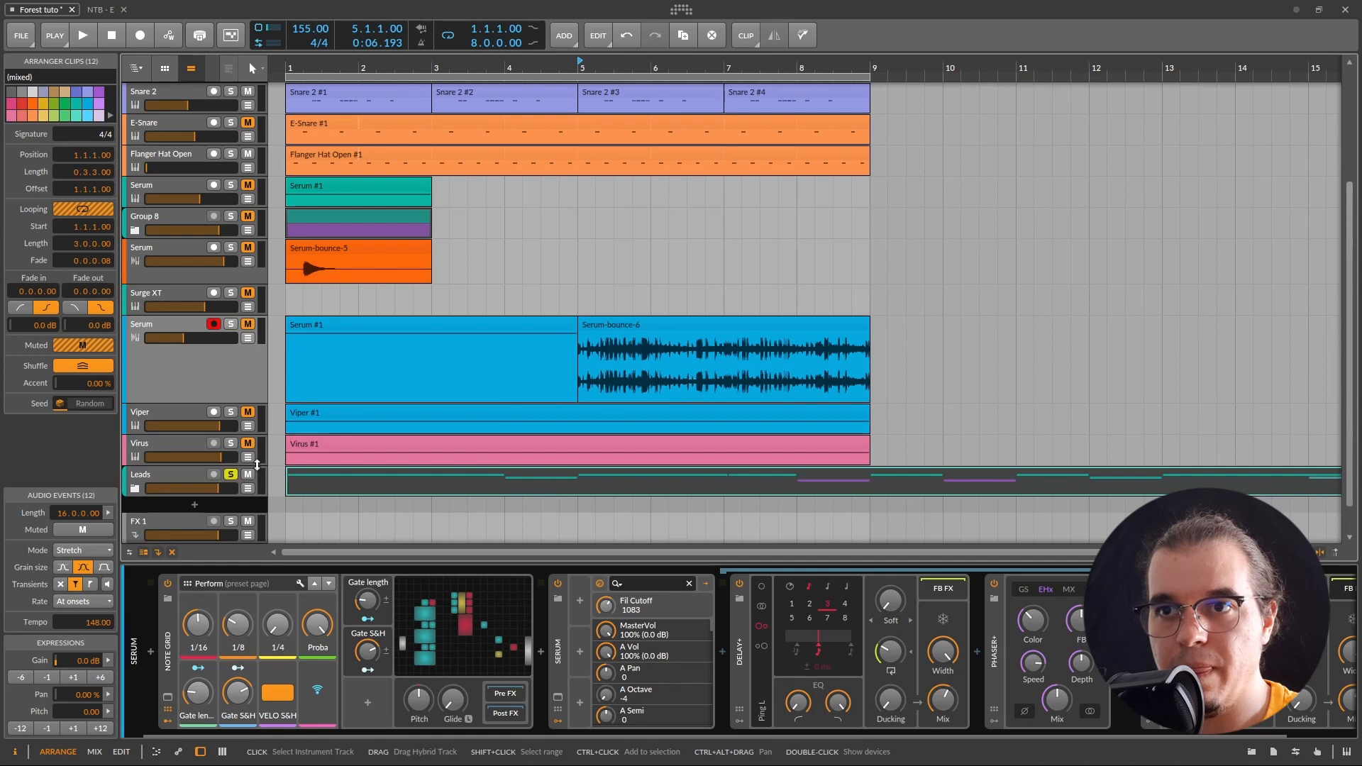
key("Home")
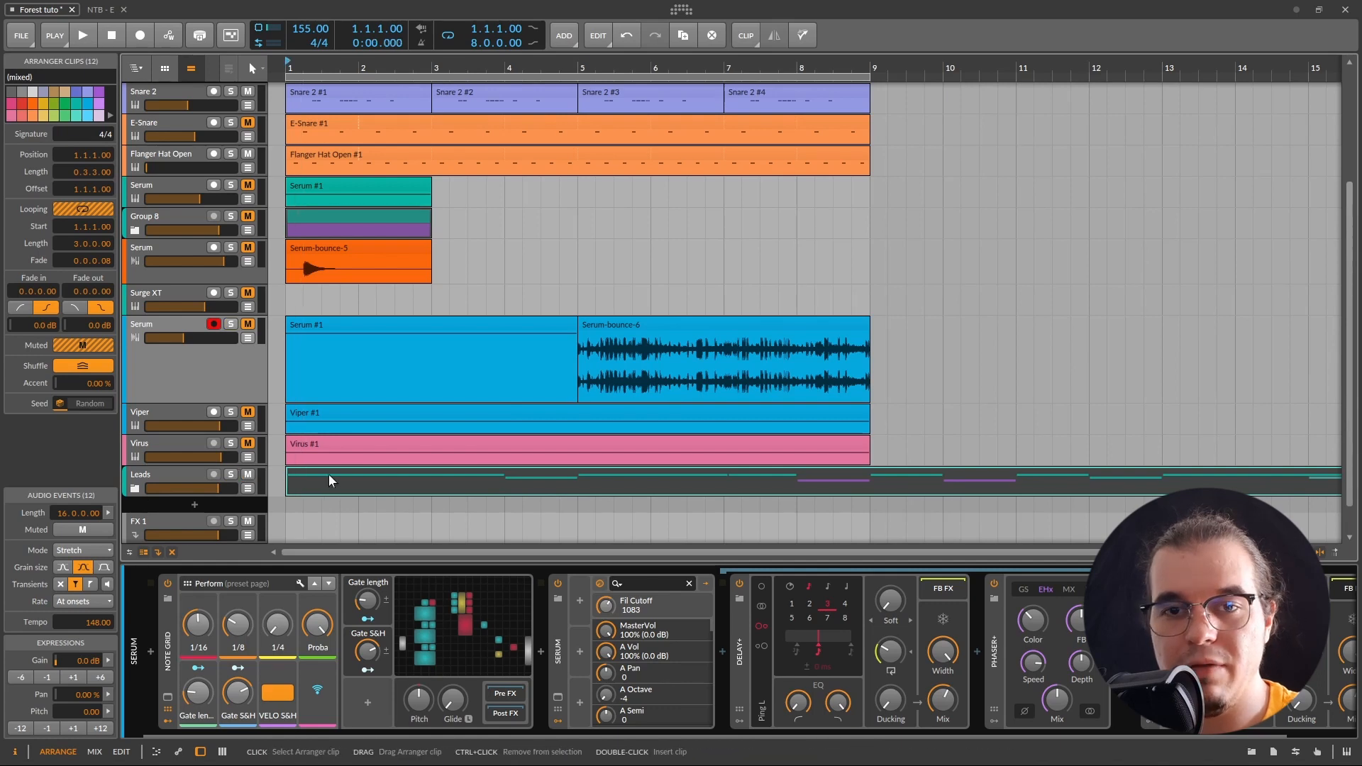
key("space")
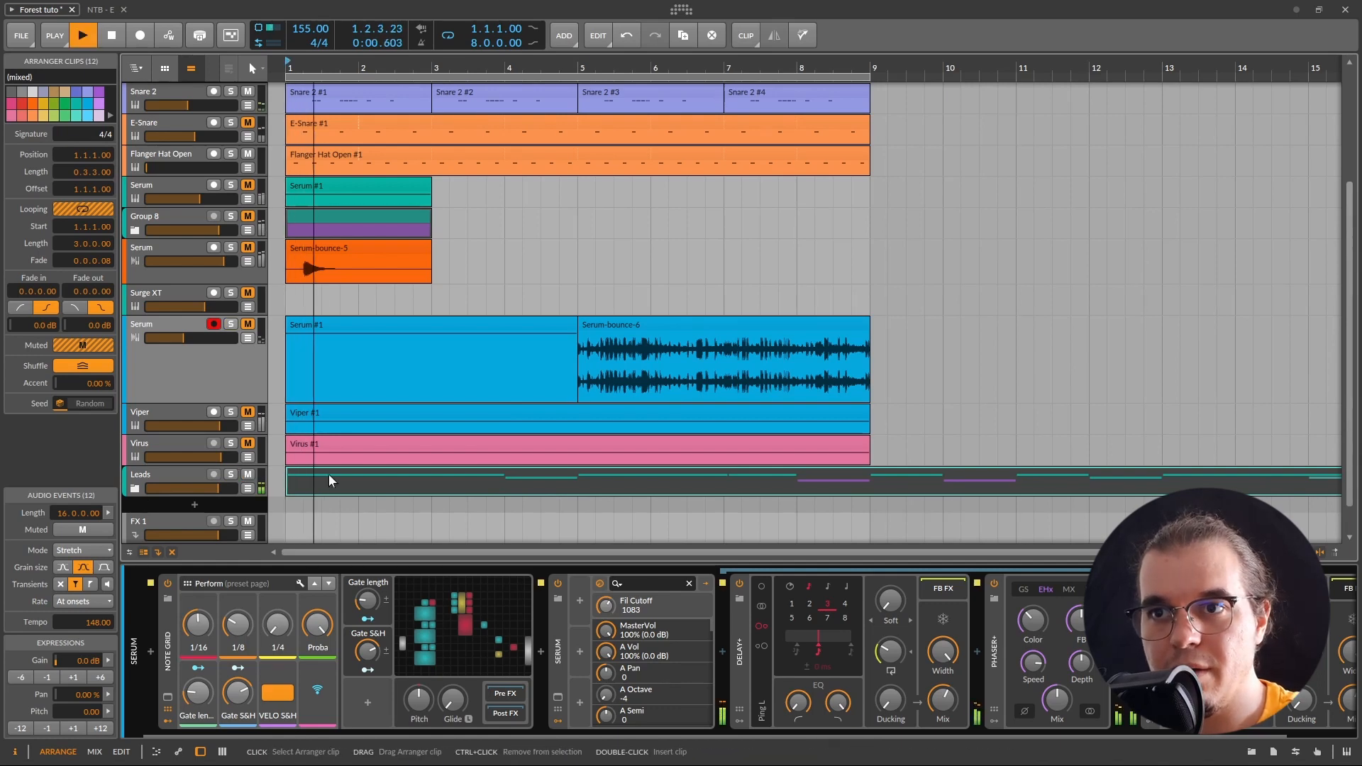
key("space")
key("space")
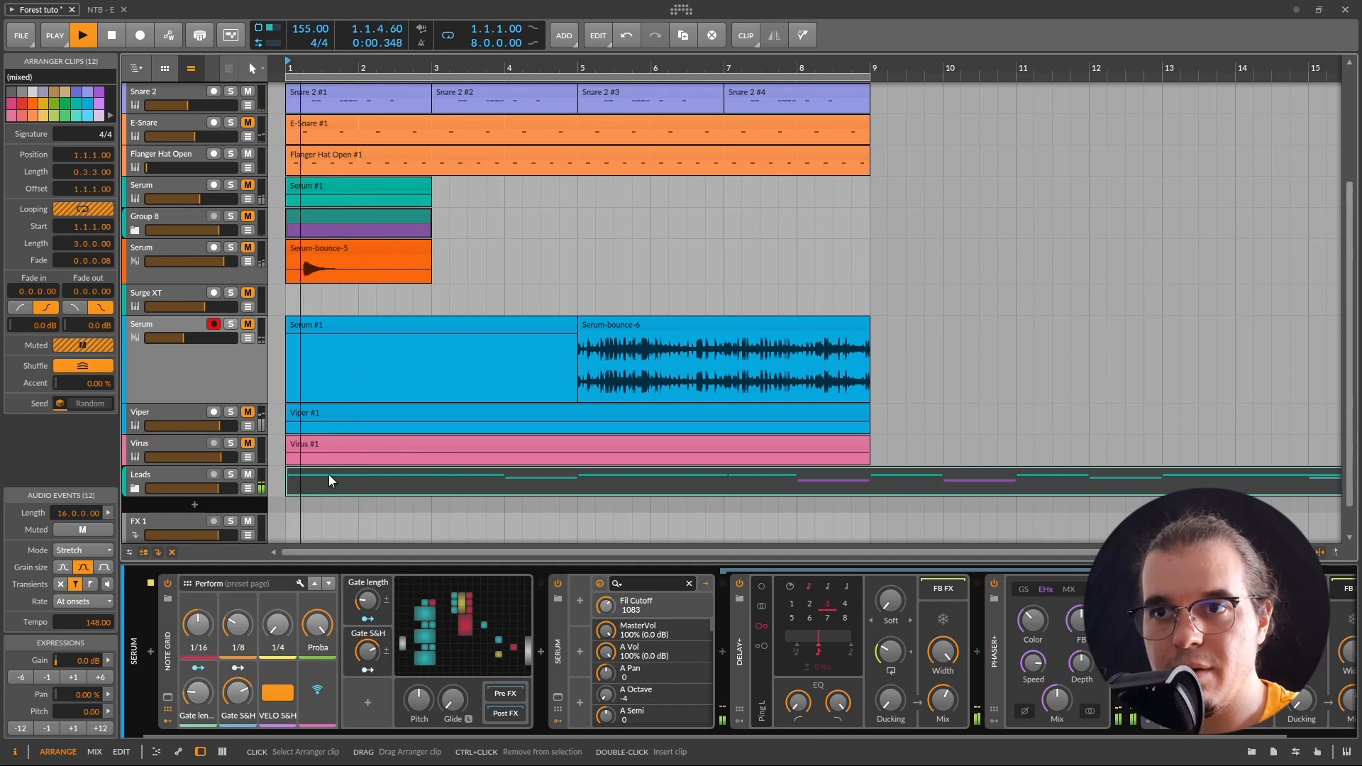
scroll(329, 474, "down", 1)
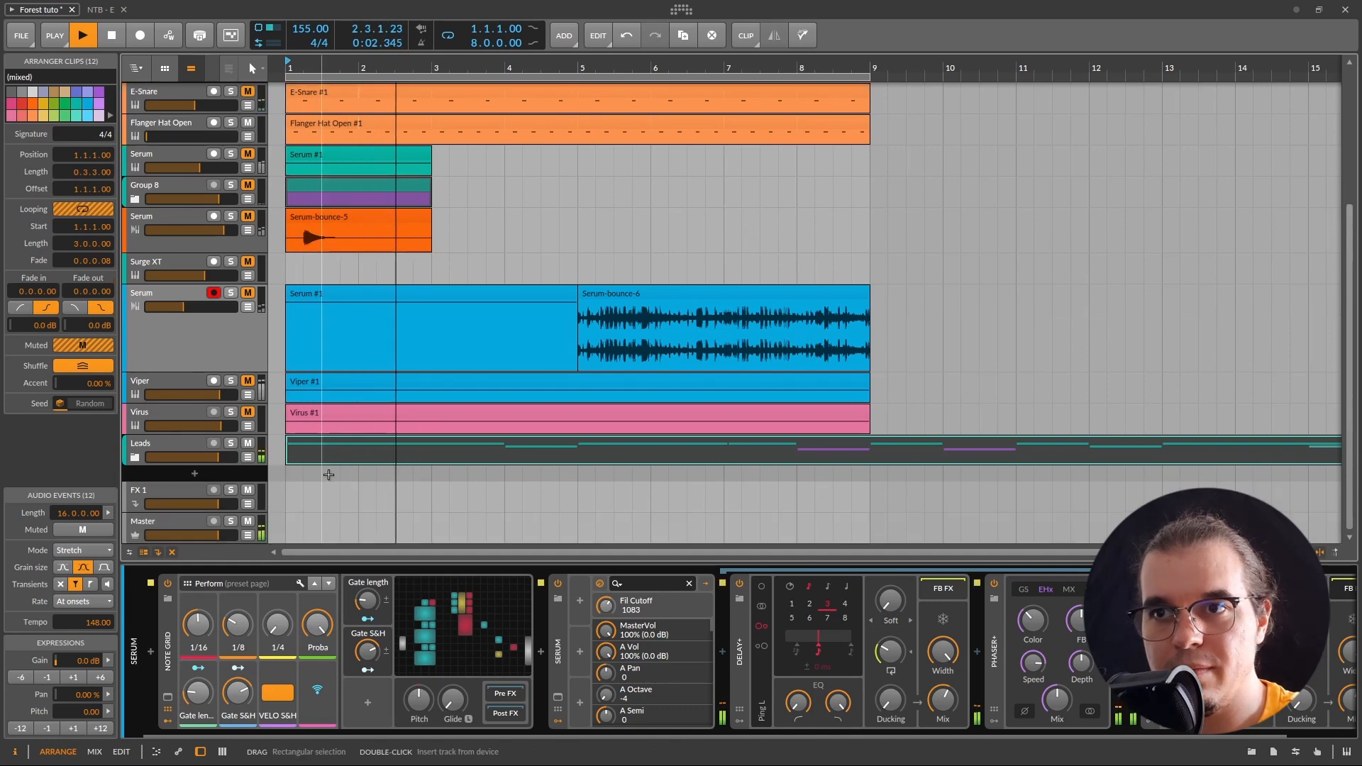
left_click(247, 457)
left_click(247, 457)
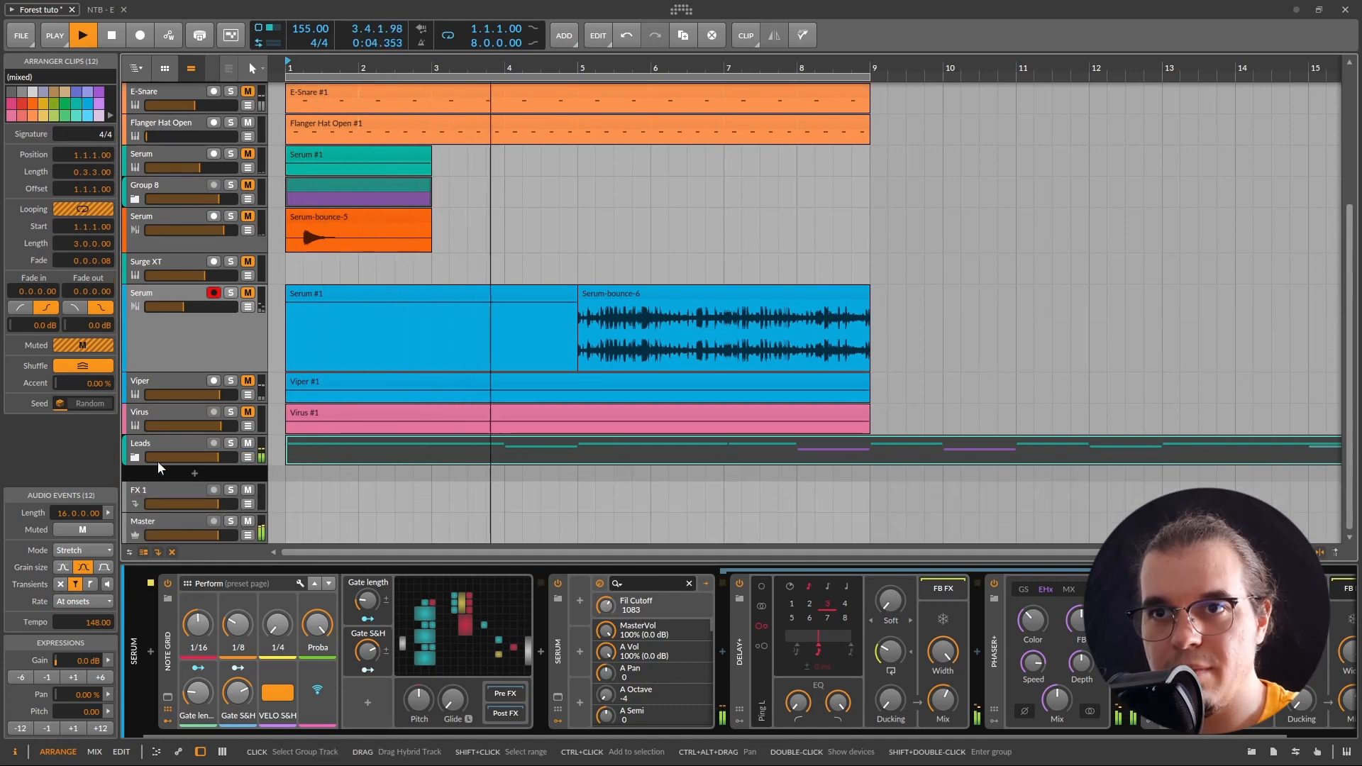
- Expand the Leads group to examine its child tracks and clips during playback, and stop the transport
left_click(142, 459)
left_click(138, 458)
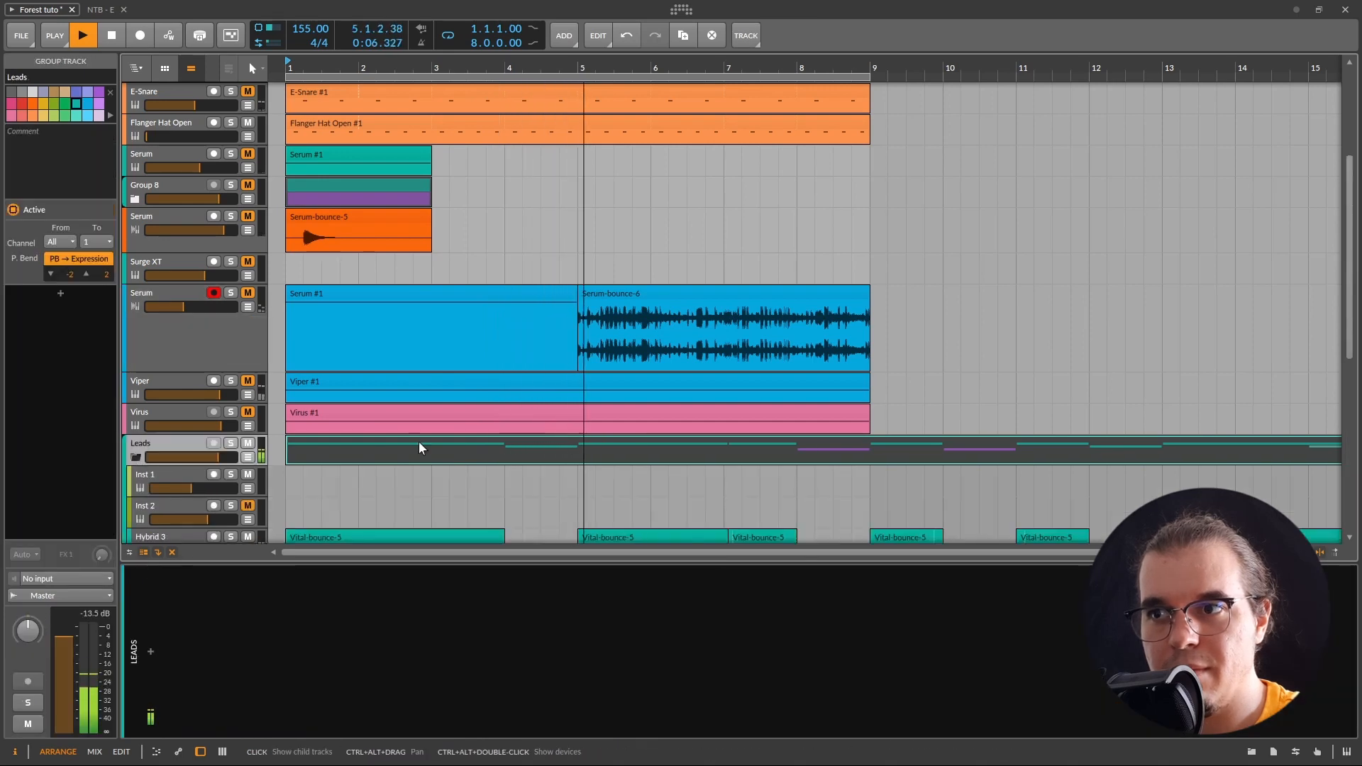
scroll(419, 447, "down", 3)
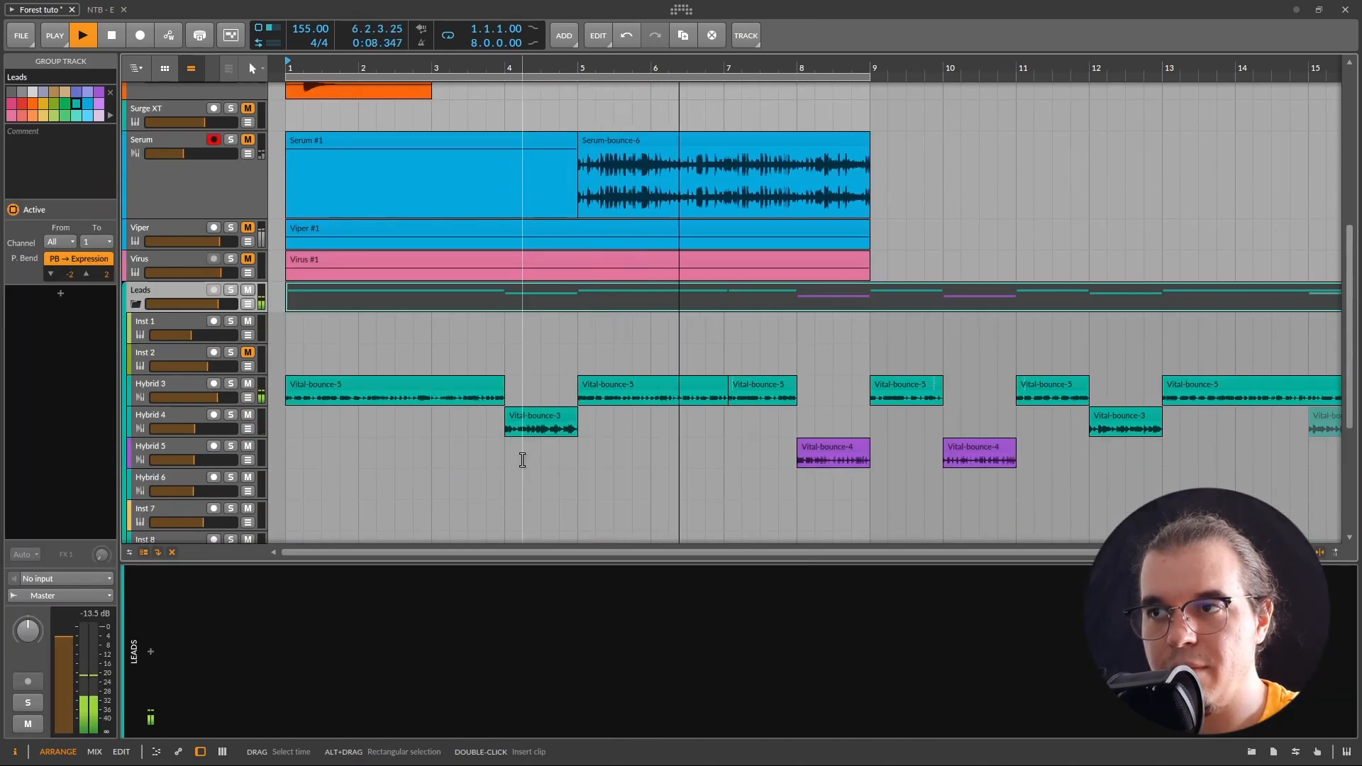
scroll(514, 456, "up", 1)
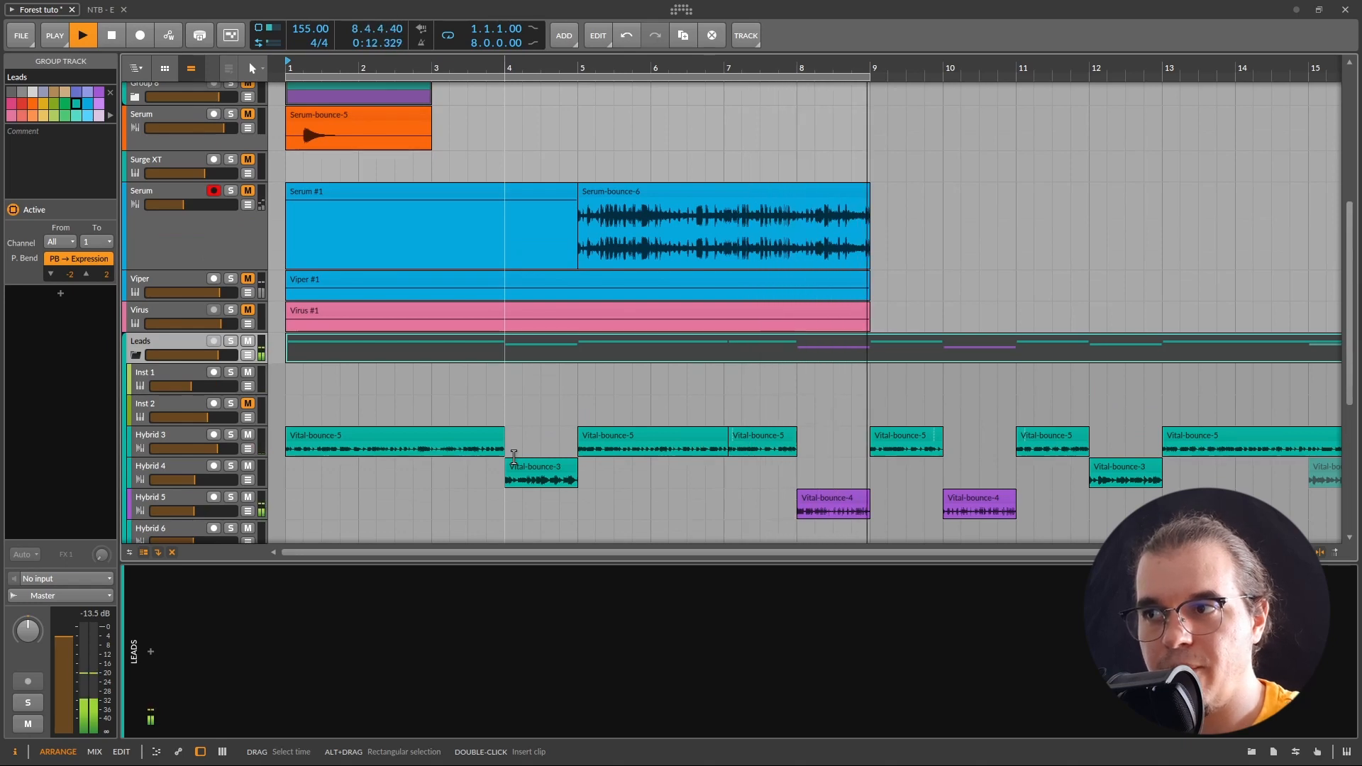
key("space")
left_click(414, 385)
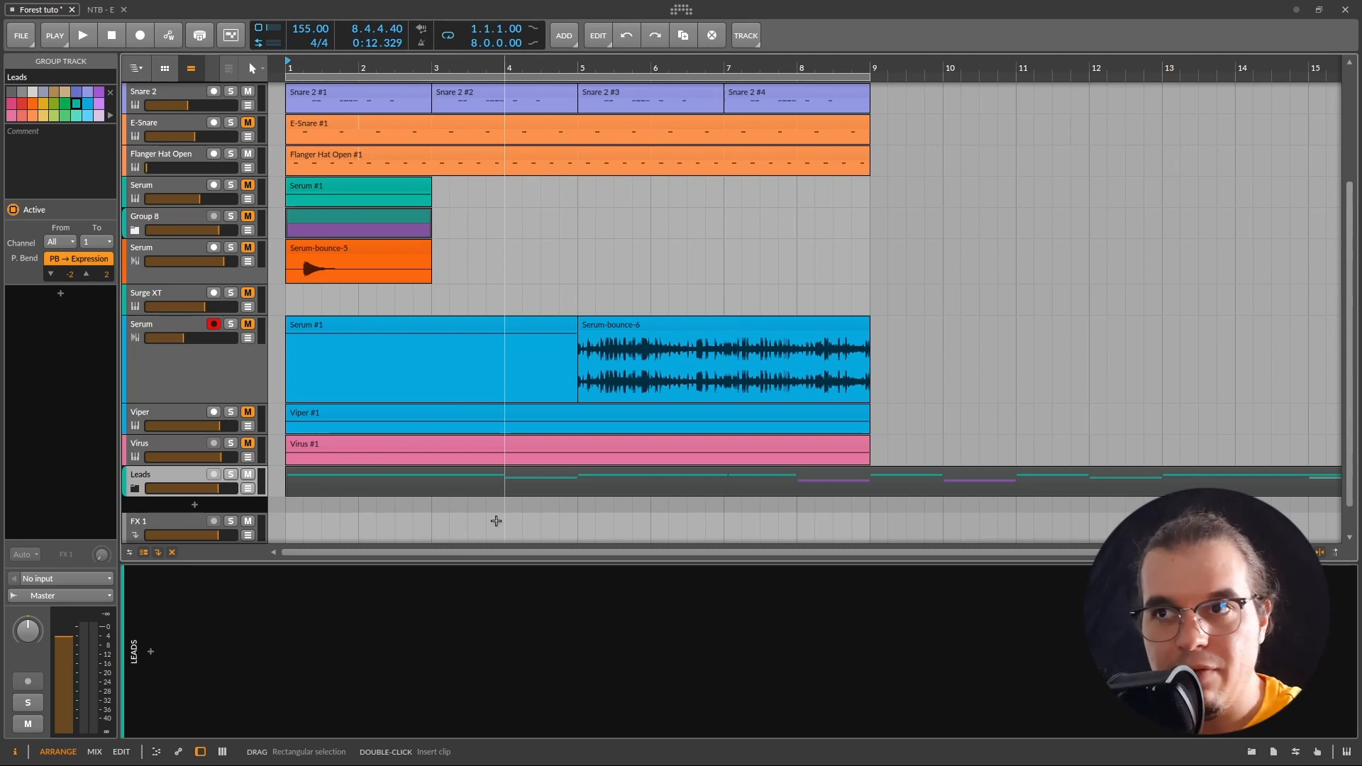
- Select the KB group track and solo it
scroll(496, 521, "up", 5)
left_click(192, 97)
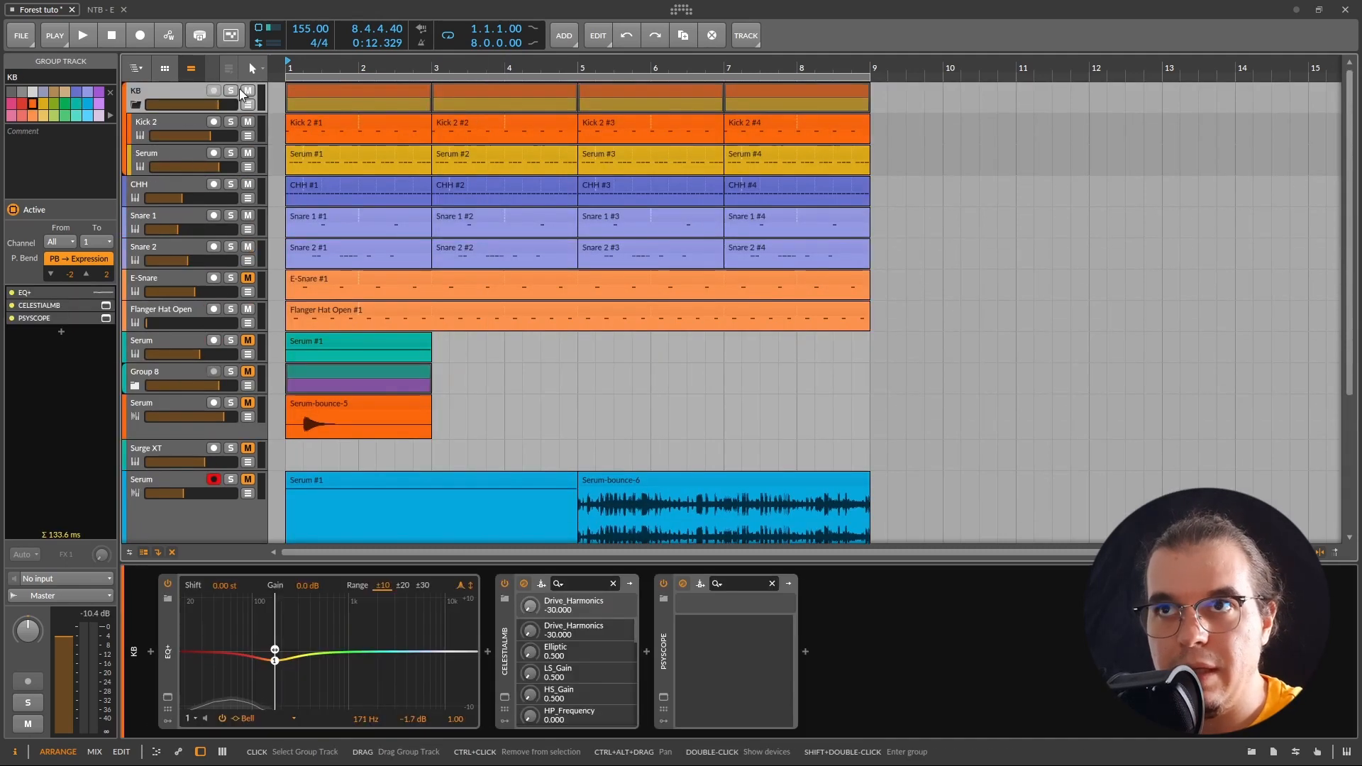
left_click(231, 91)
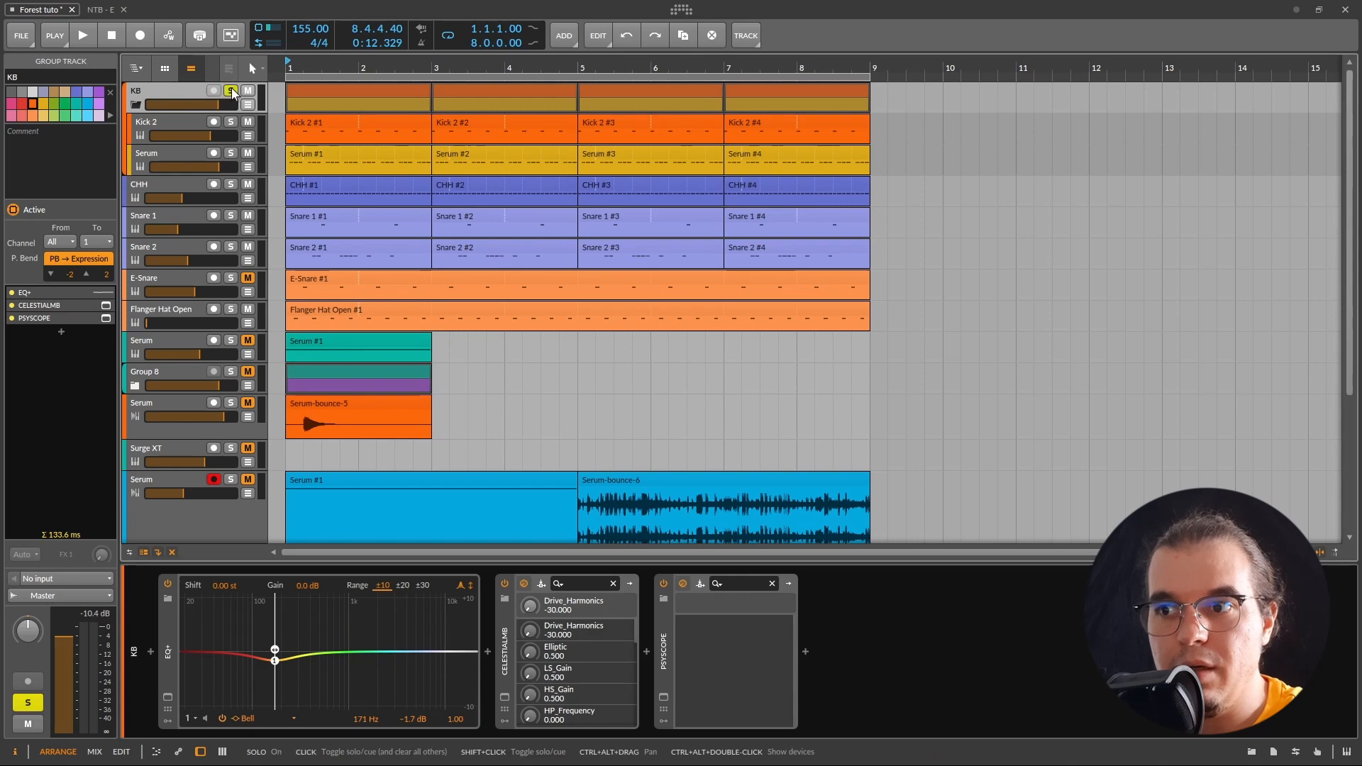
- Show the CELESTIALMB and PSYSCOPE plug-in windows of the KB group and start playback to examine the waveform
left_click(506, 697)
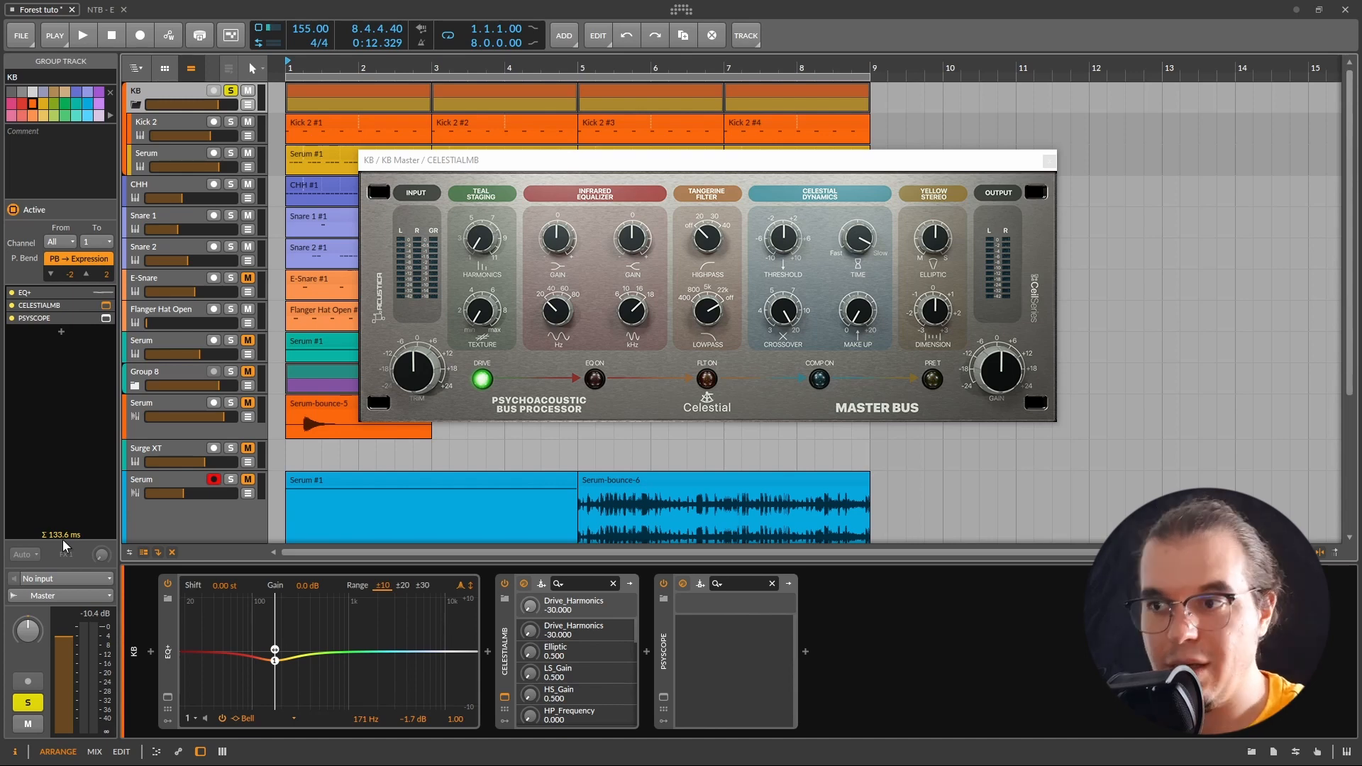
left_click(663, 697)
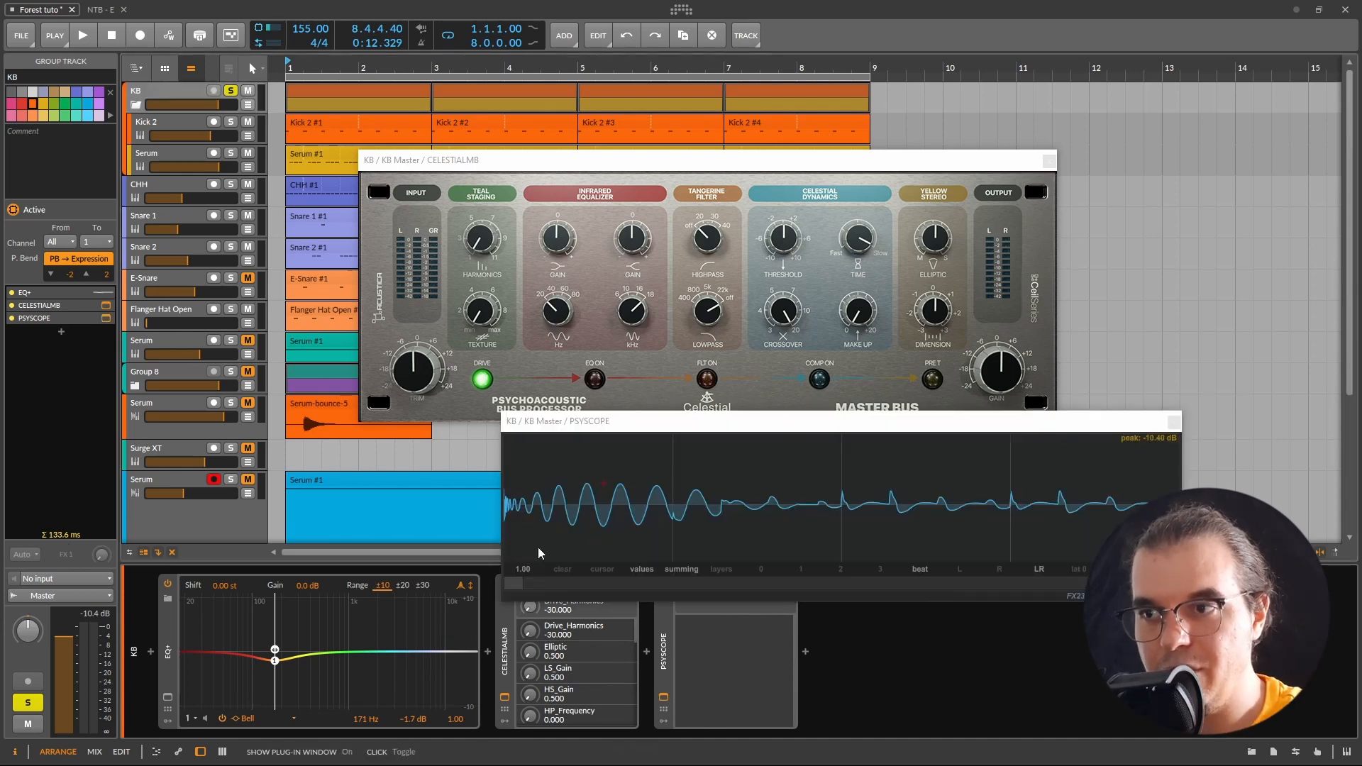
key("space")
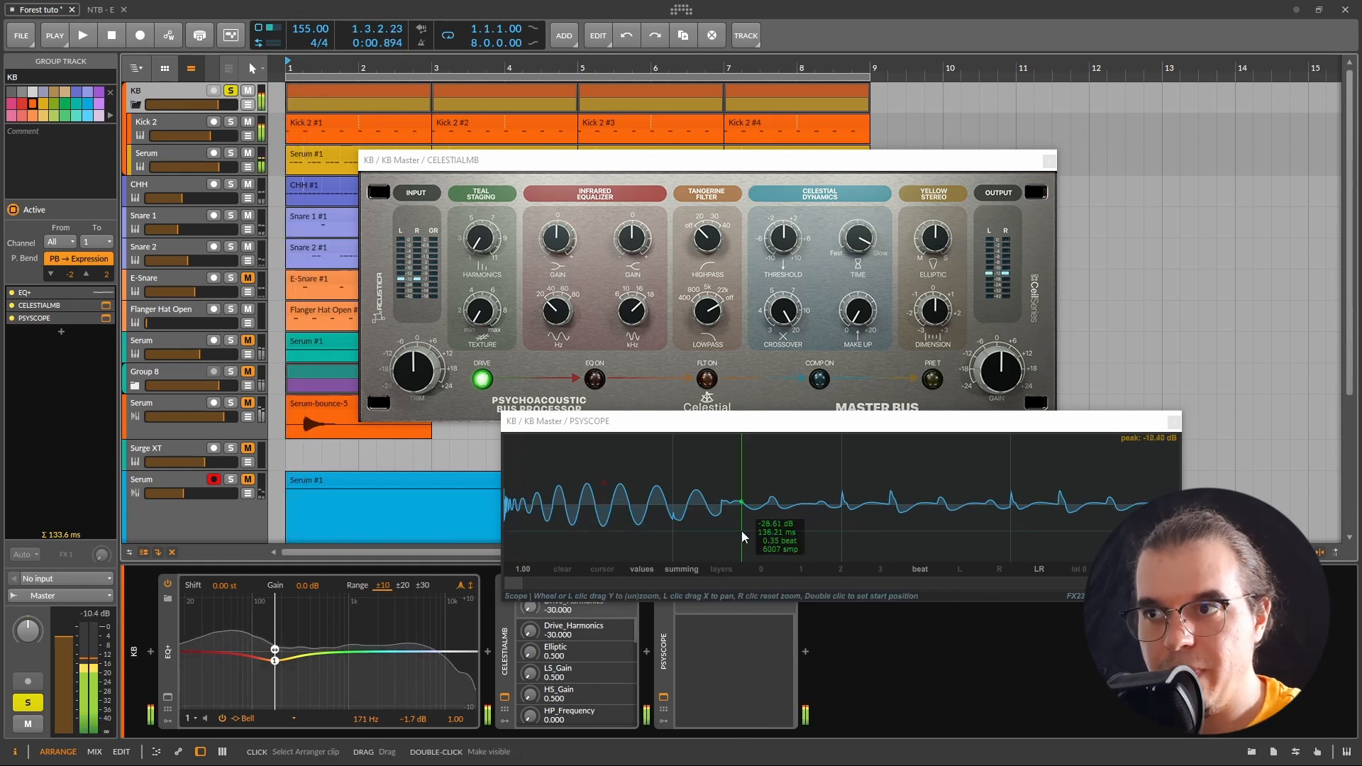